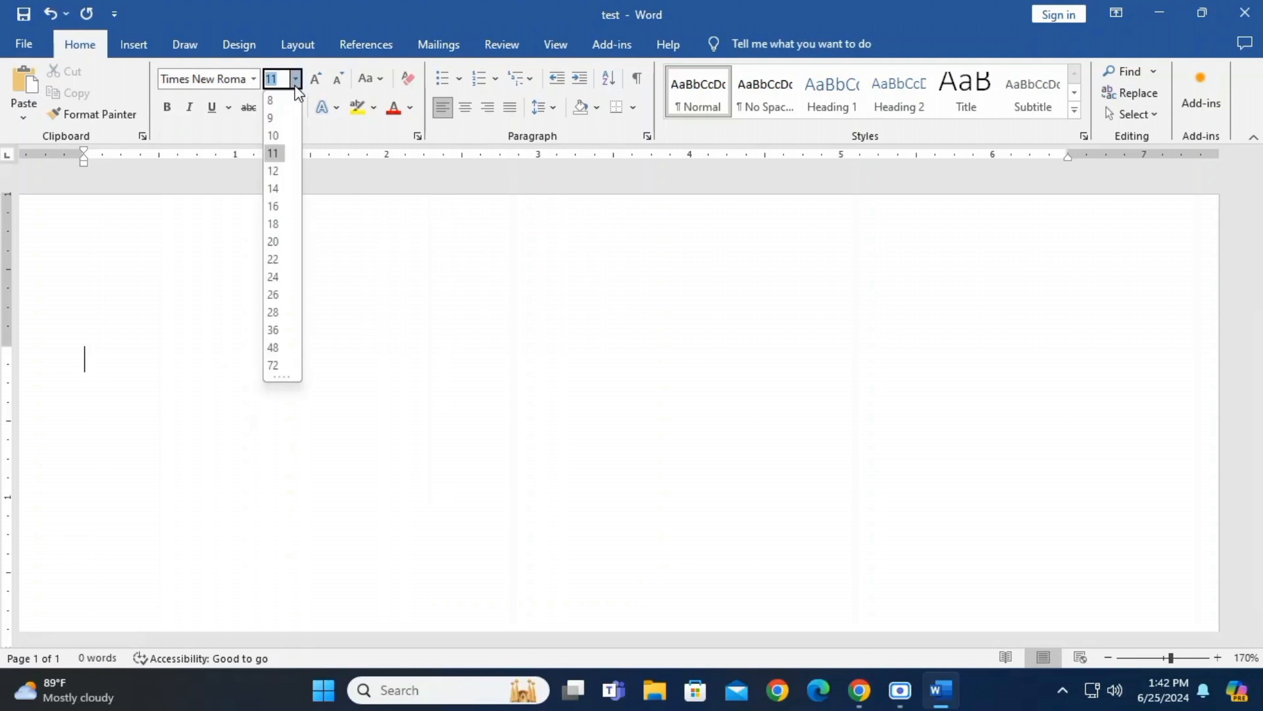
Set the font size to 20 and insert a table with ten columns and three rows
click(273, 241)
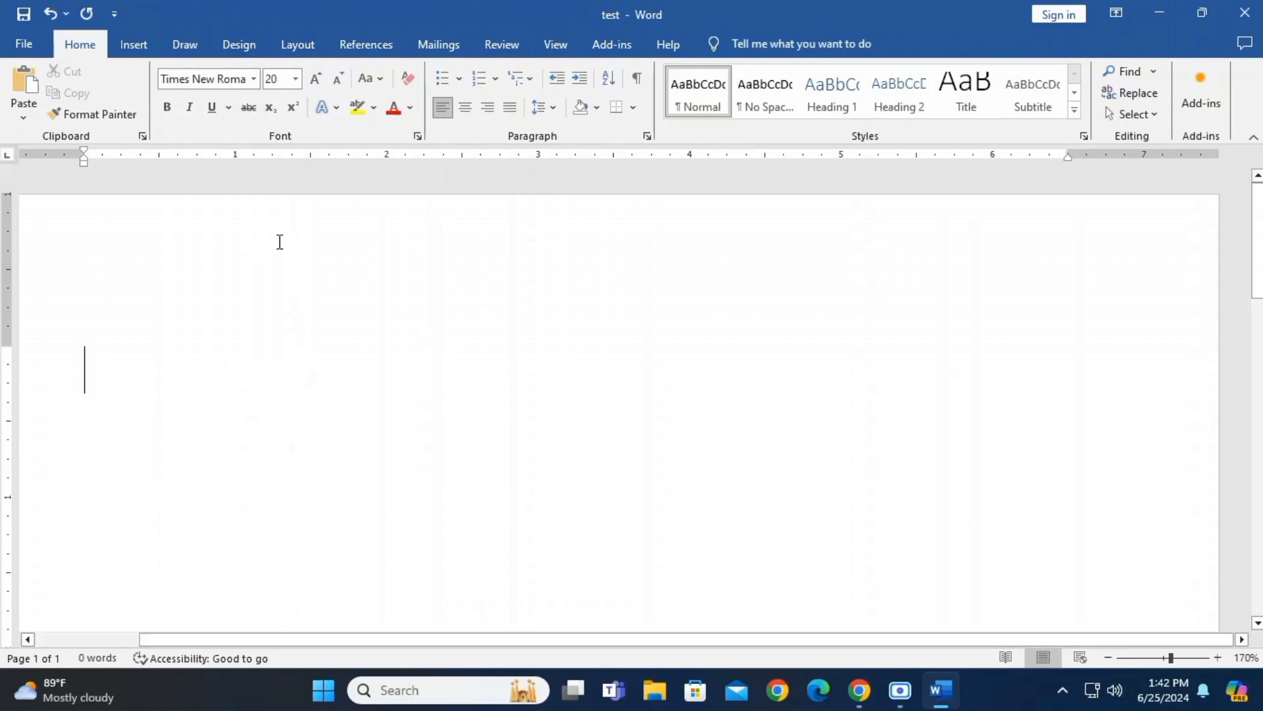
click(134, 46)
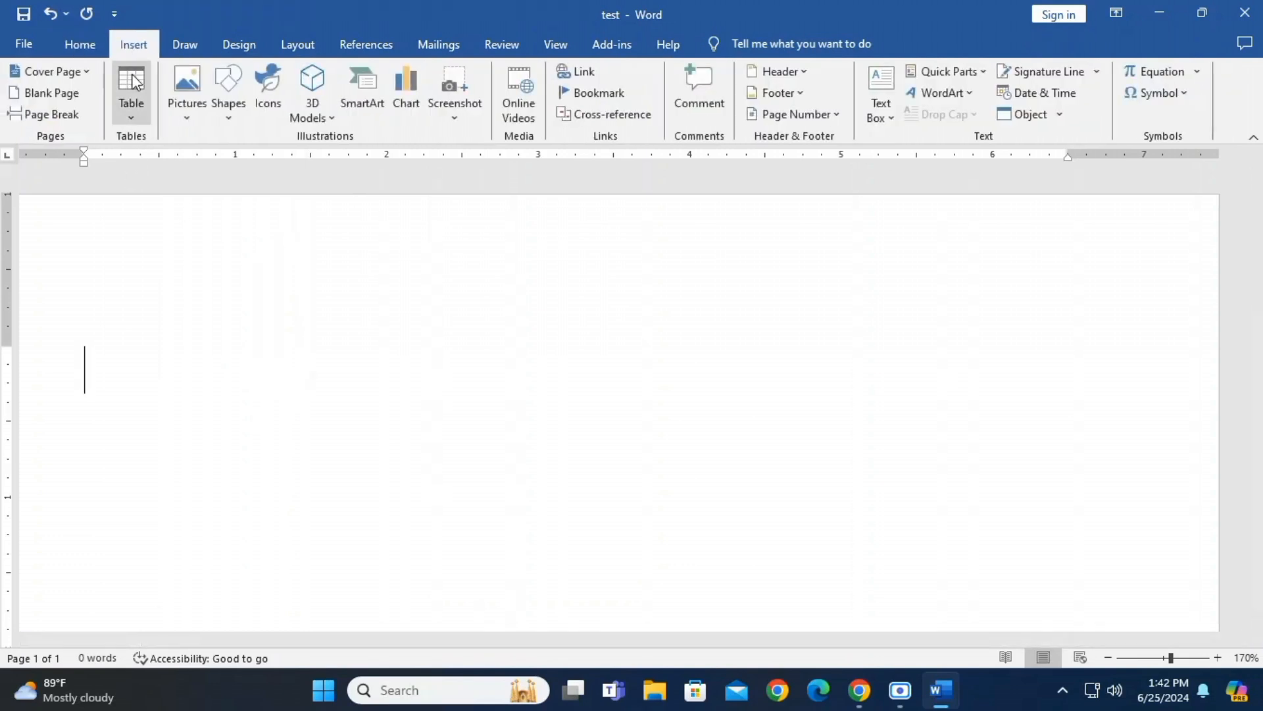
click(134, 122)
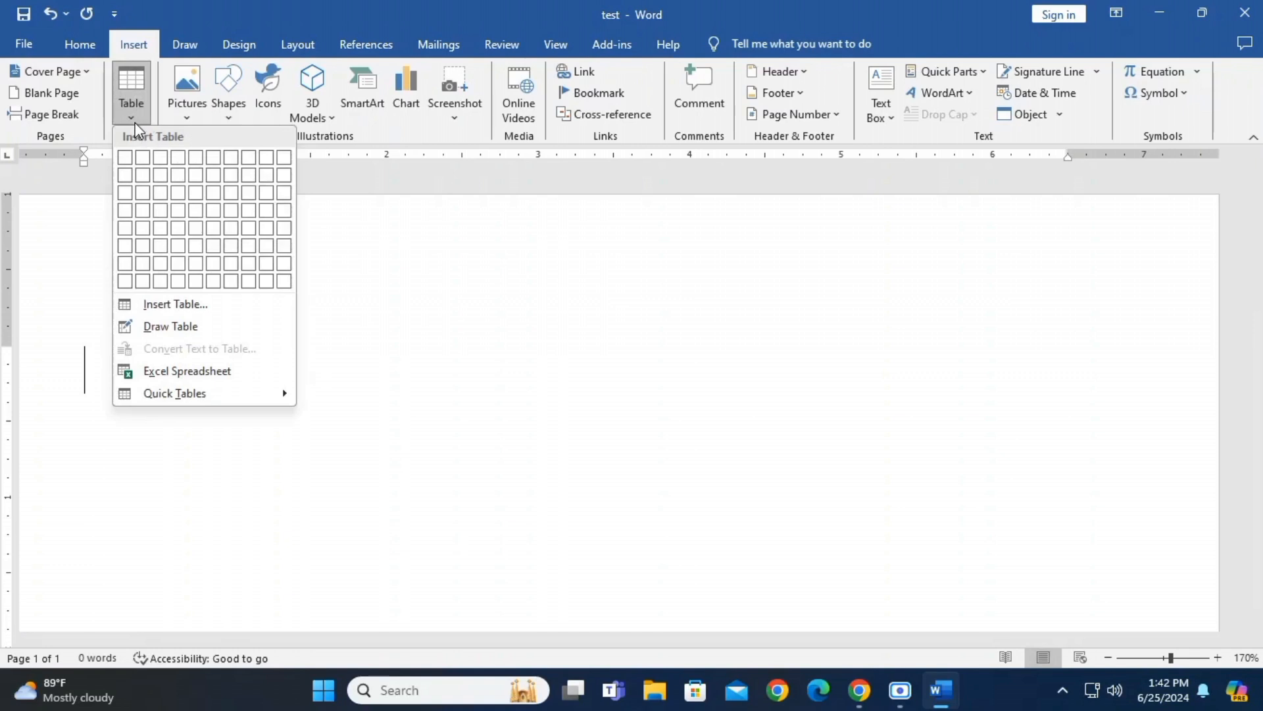
click(284, 192)
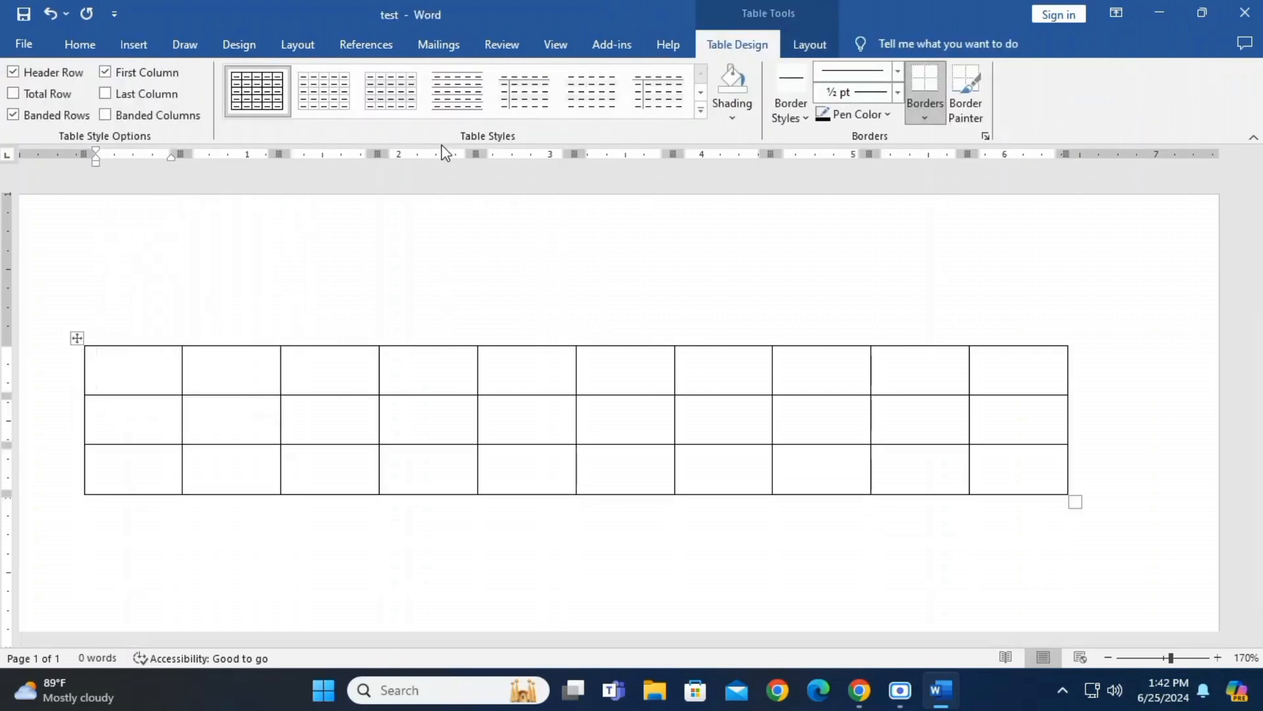
Enter the headings sl, name and roll in the first three cells of the table's top row
text(sl)
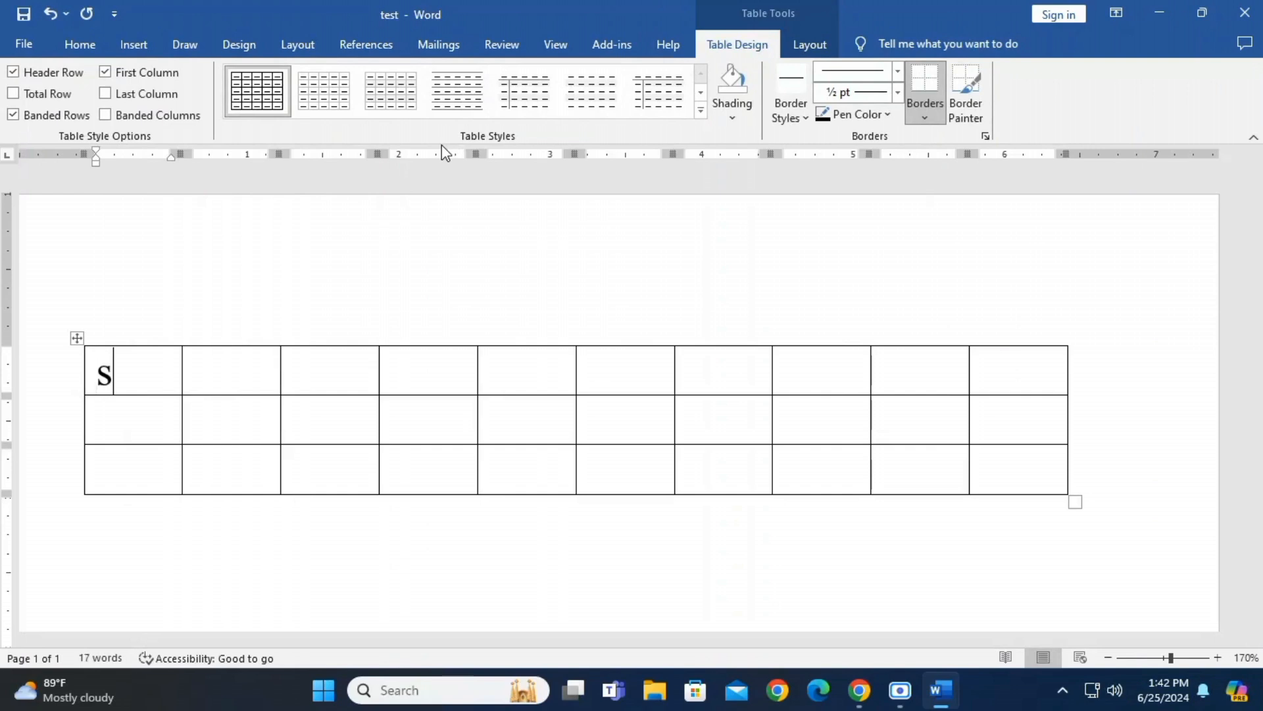
key(Tab)
text(name)
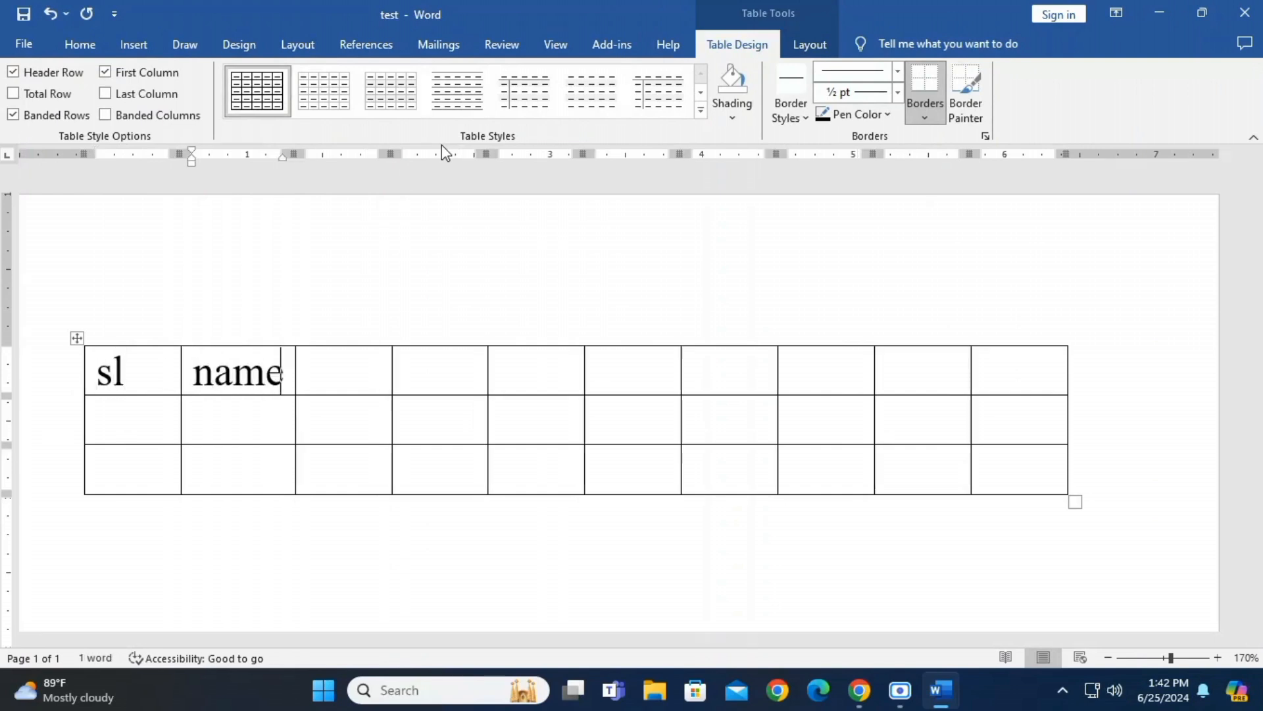
key(Tab)
text(roll)
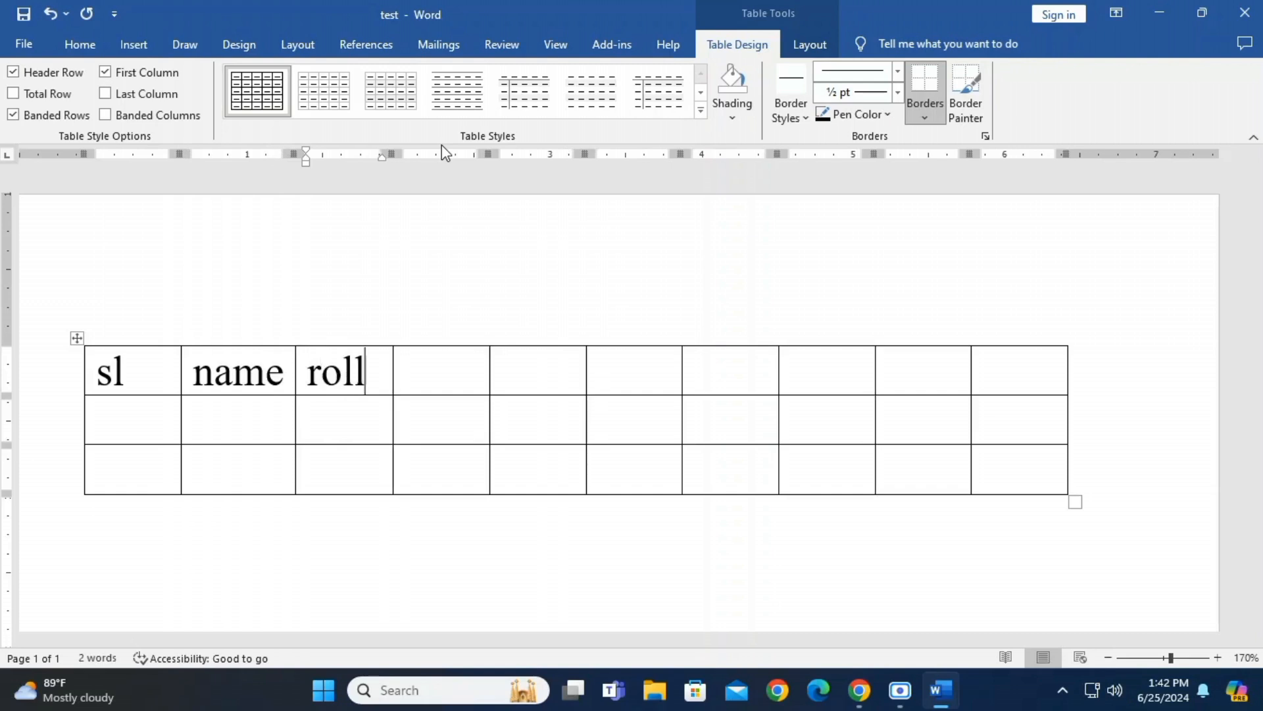
Enter the heading session in the fourth cell of the table's top row
key(Tab)
text(a)
key(BackSpace)
text(sec)
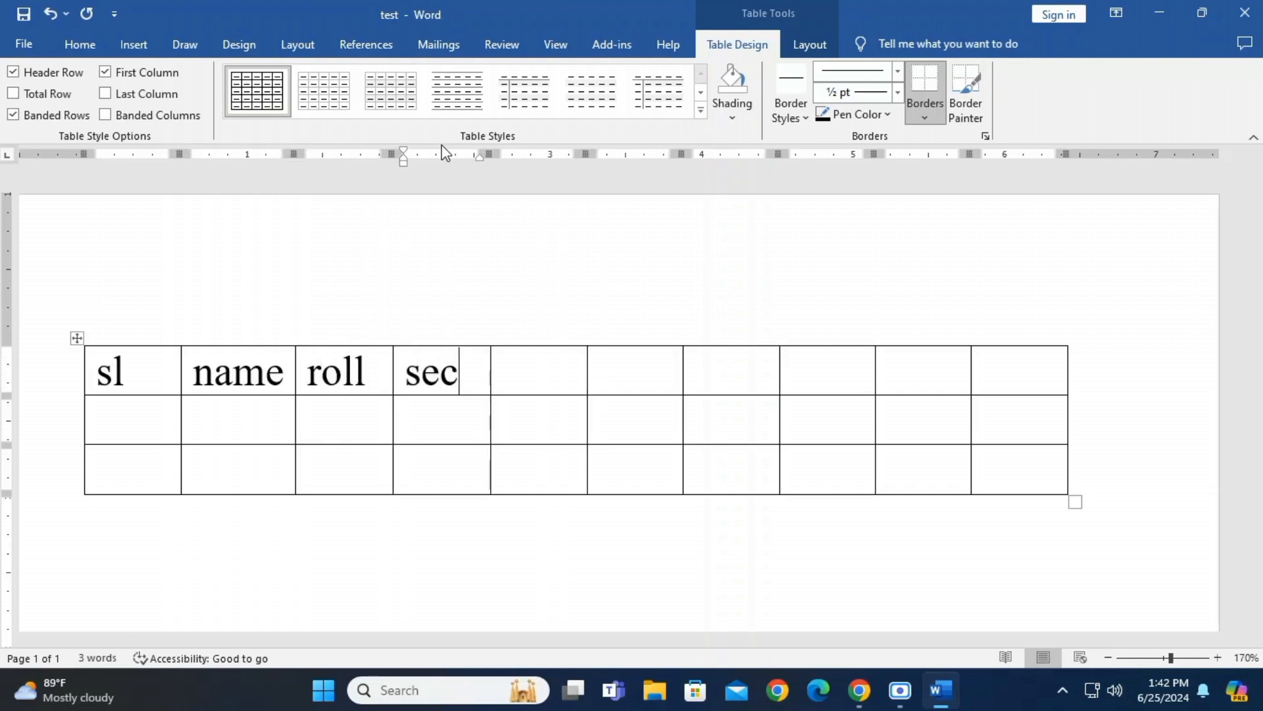
key(BackSpace)
text(ss)
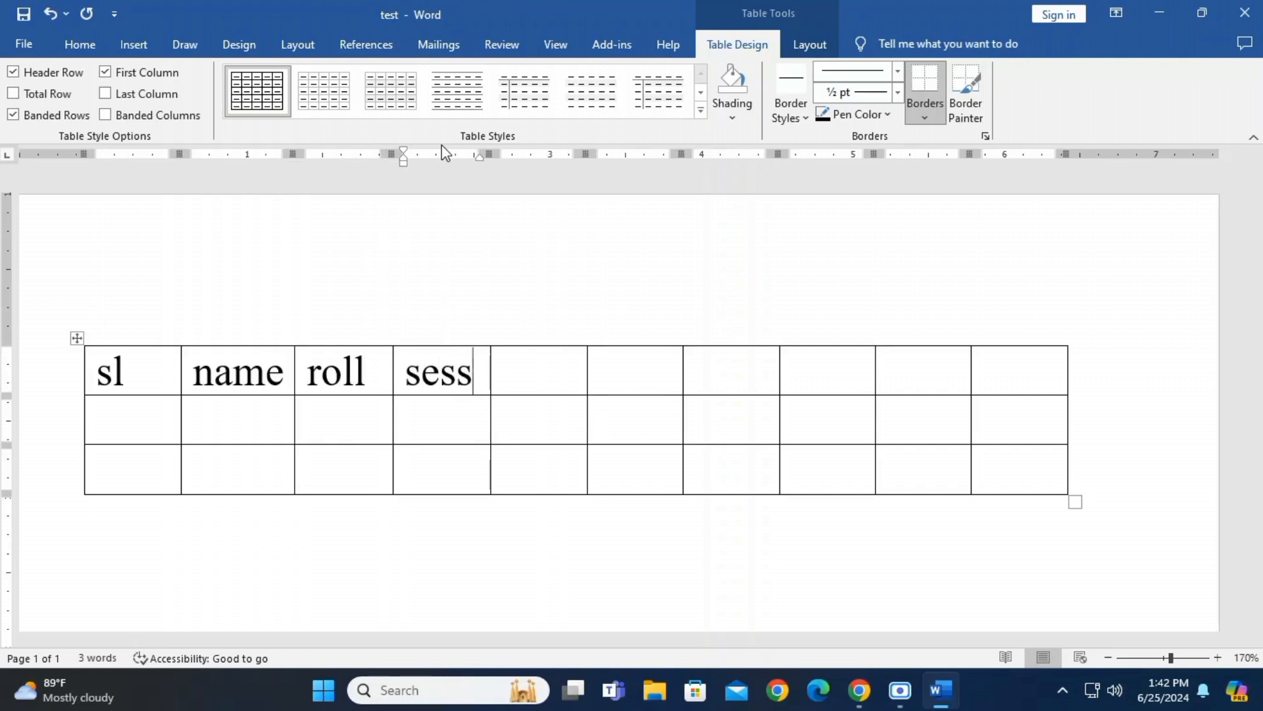
text(ion)
Enter the headings class and remark in the fifth and sixth cells of the table's top row
key(Tab)
text(c)
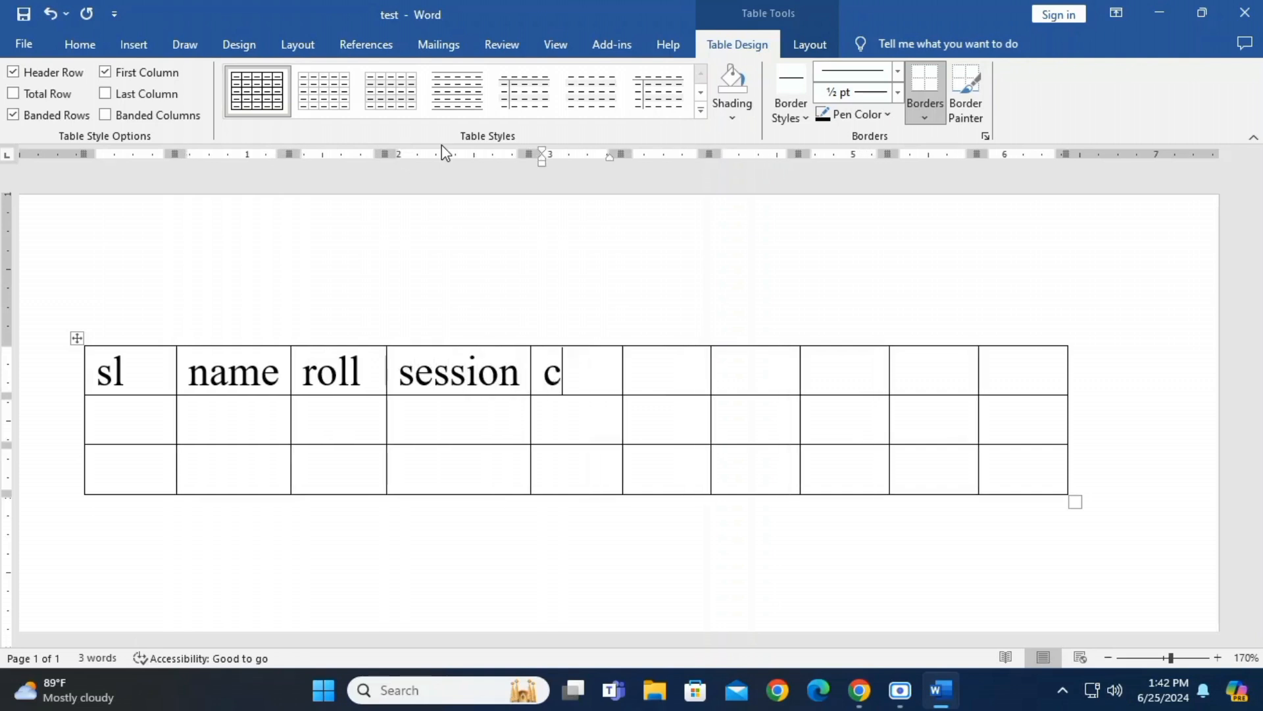
text(lass)
key(Tab)
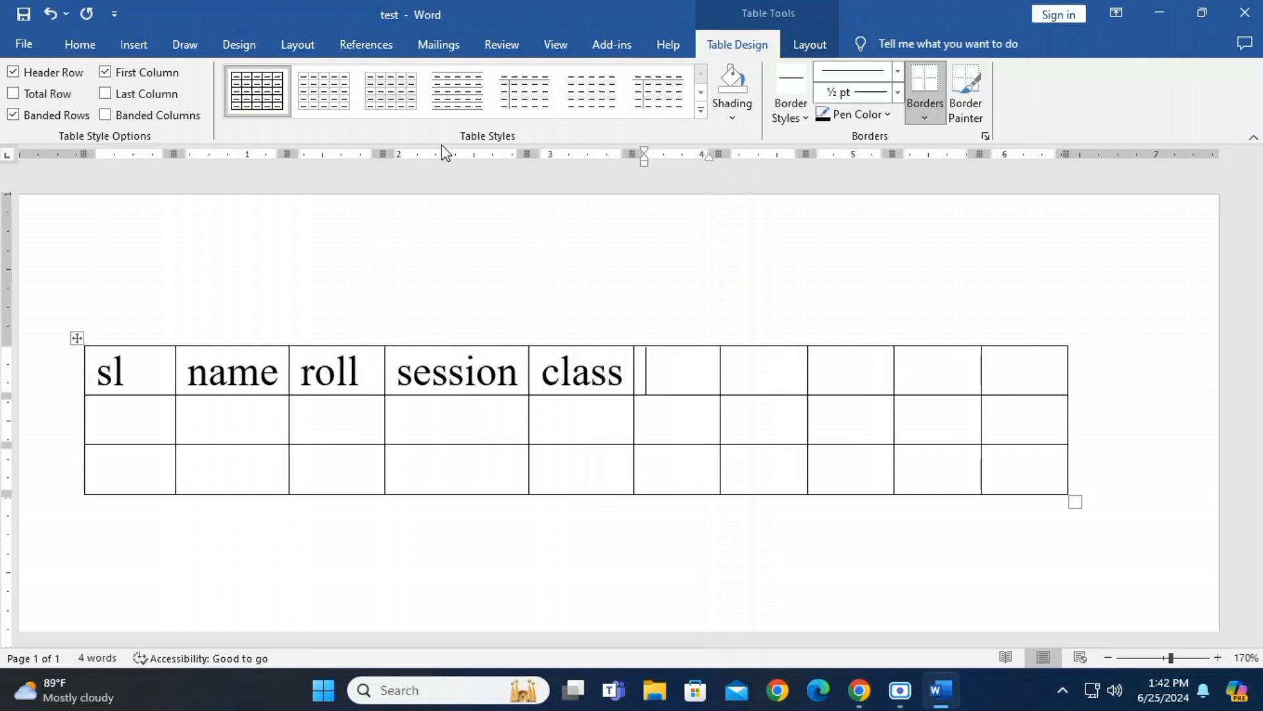
text(remark)
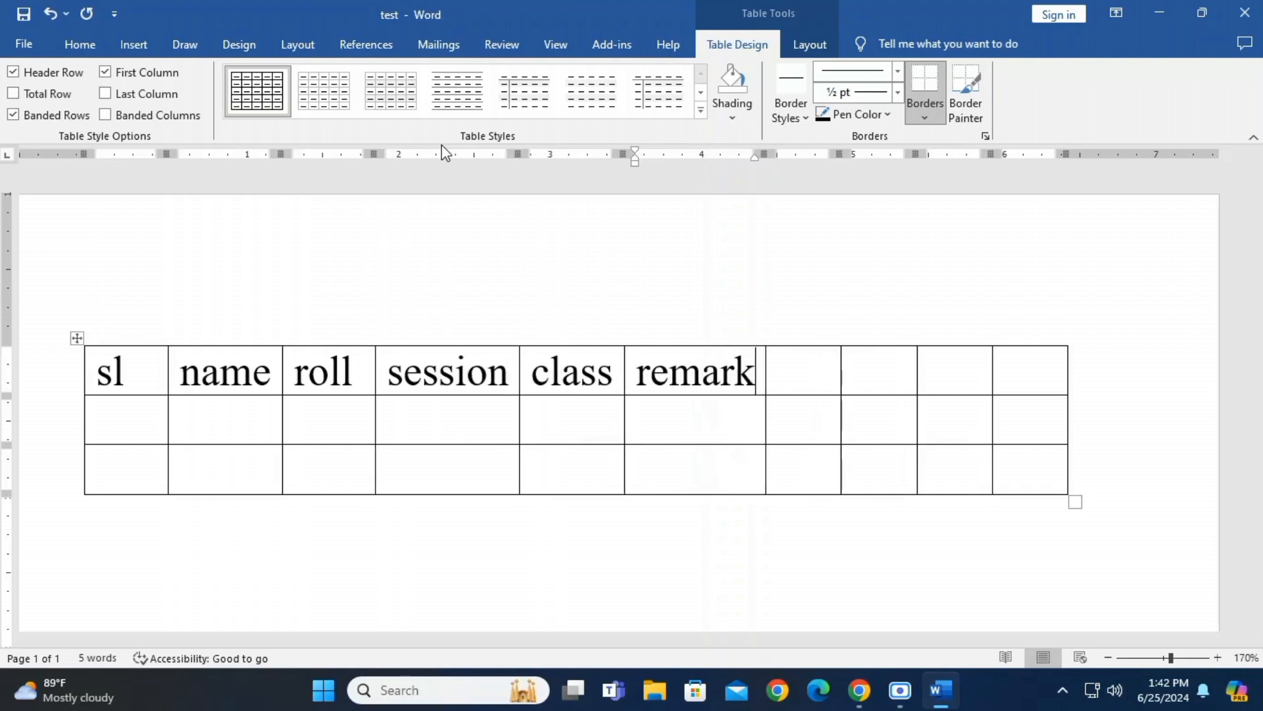
key(Tab)
Delete the four unused columns after the remark column
mouse_move(820, 376)
mouse_down()
mouse_move(1016, 379)
mouse_move(818, 379)
mouse_up()
click(816, 379)
drag(791, 340, 1012, 358)
key(BackSpace)
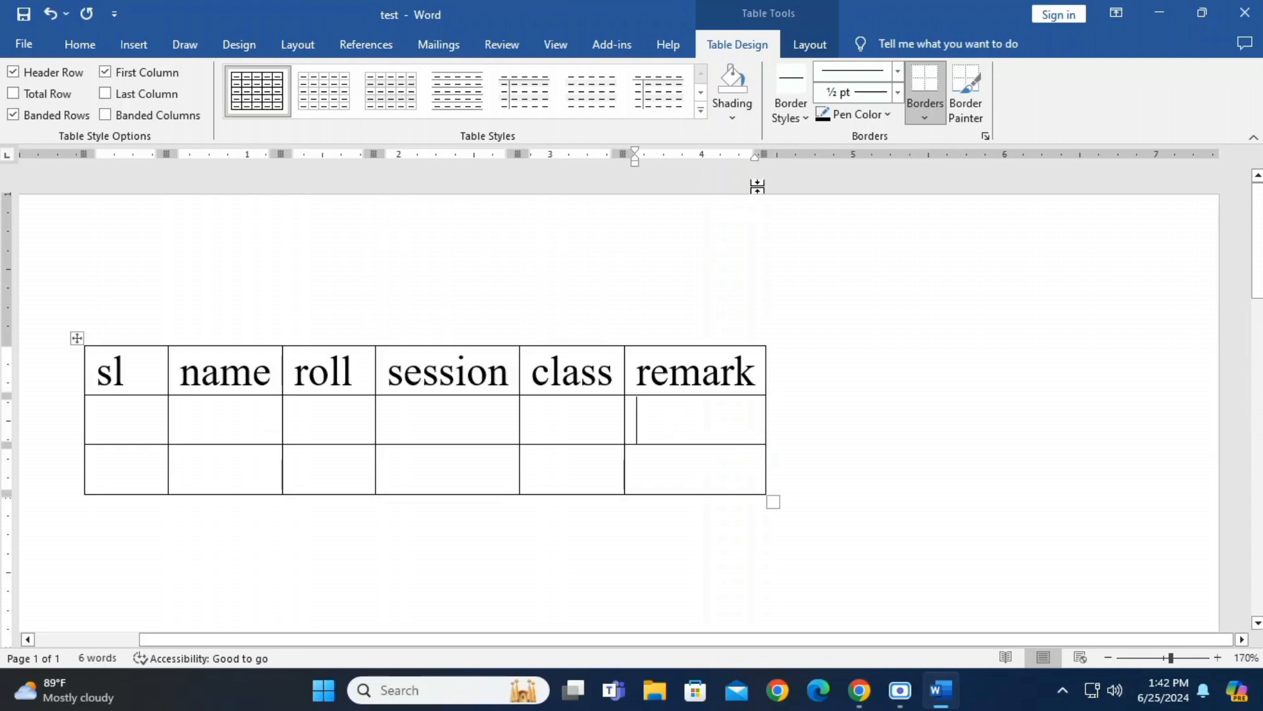
Fit the table to the window width with AutoFit Window and add a blank row at its end
click(796, 50)
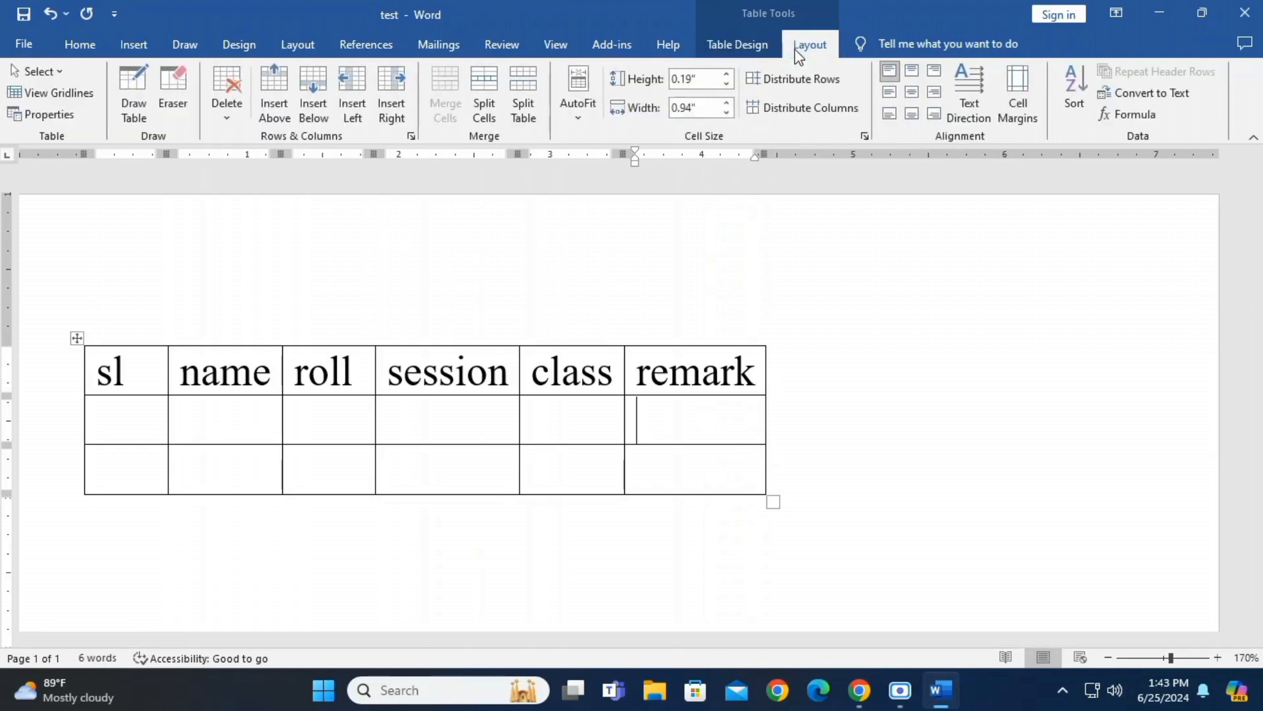
click(579, 116)
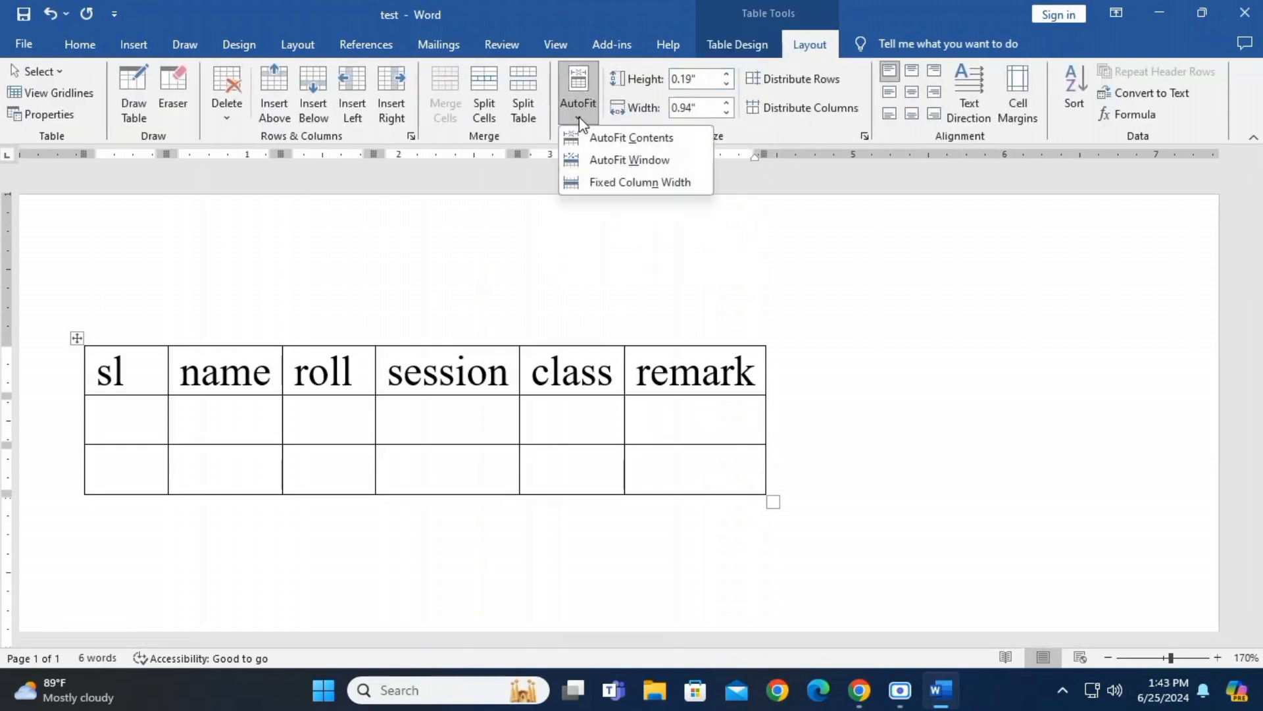
click(633, 164)
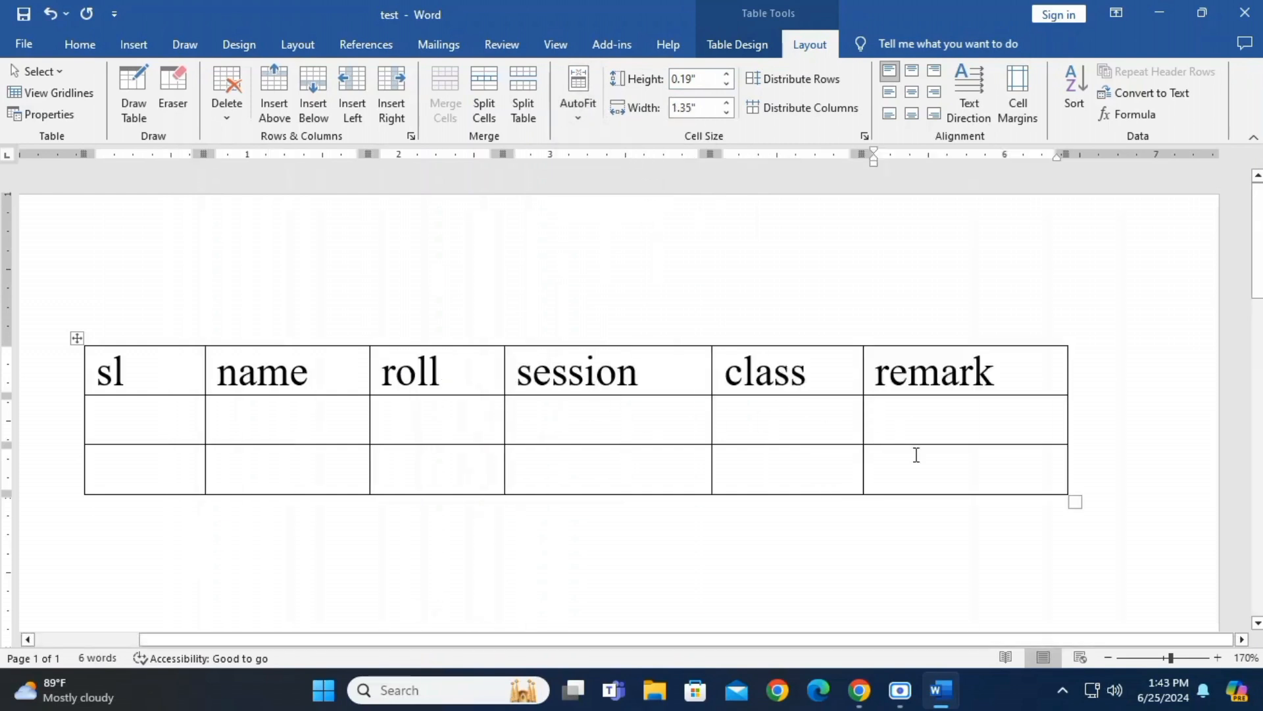
key(Tab)
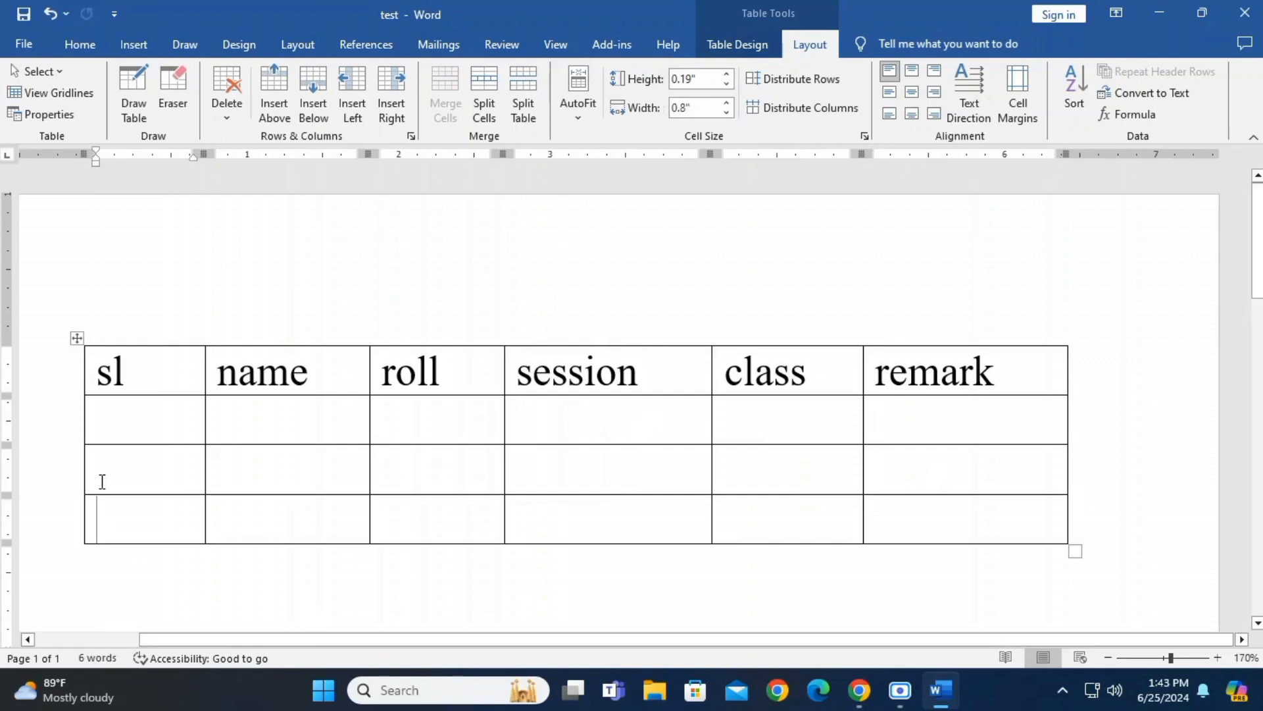
Insert three blank columns between the sl and name columns
mouse_move(206, 349)
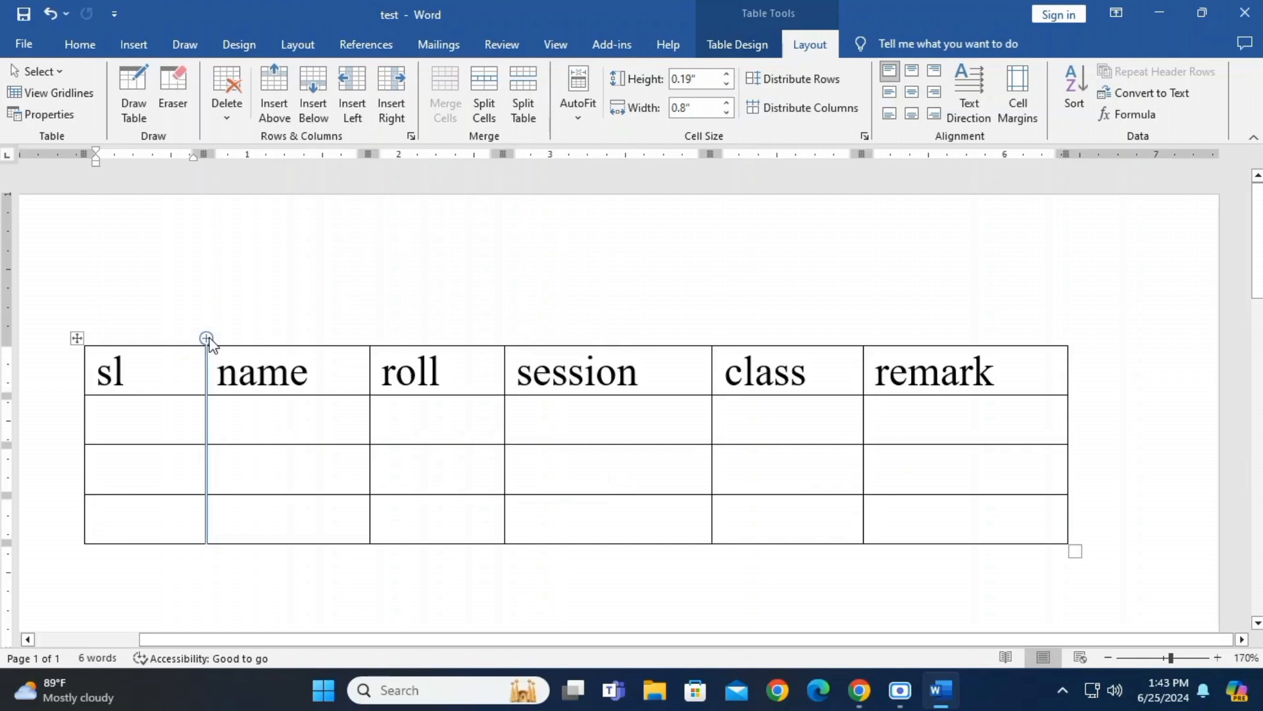
click(205, 338)
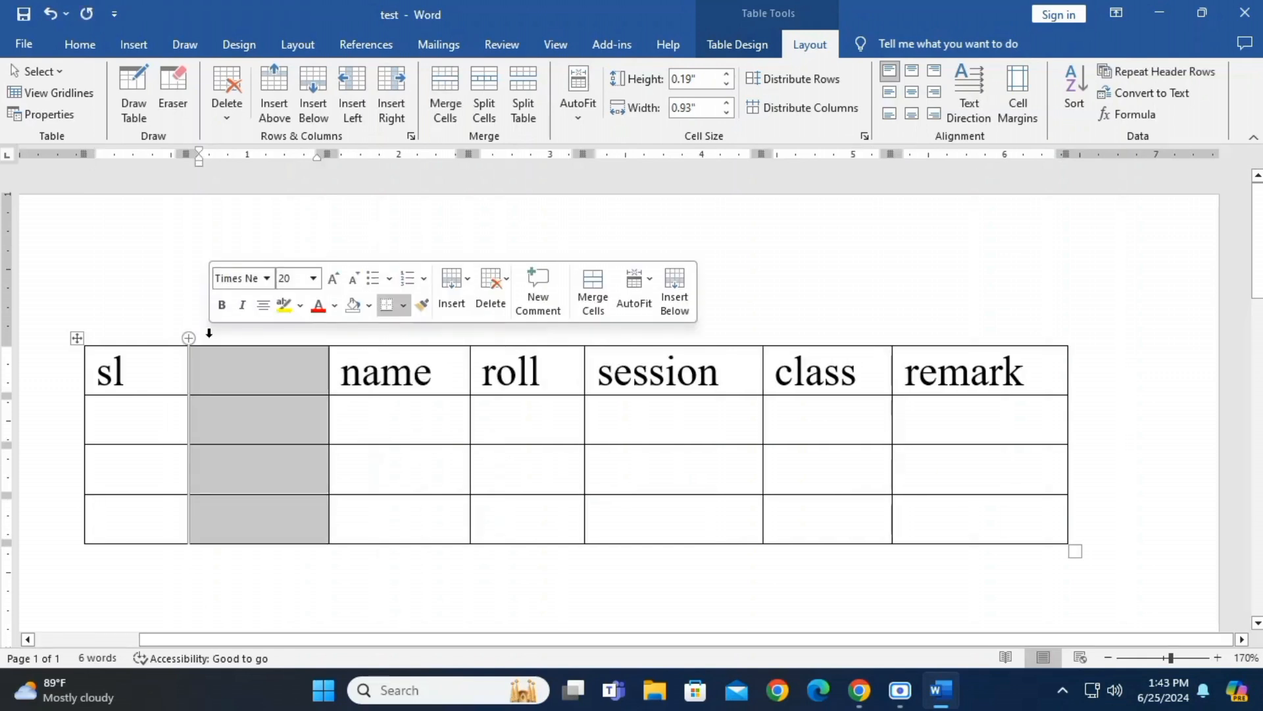
click(330, 338)
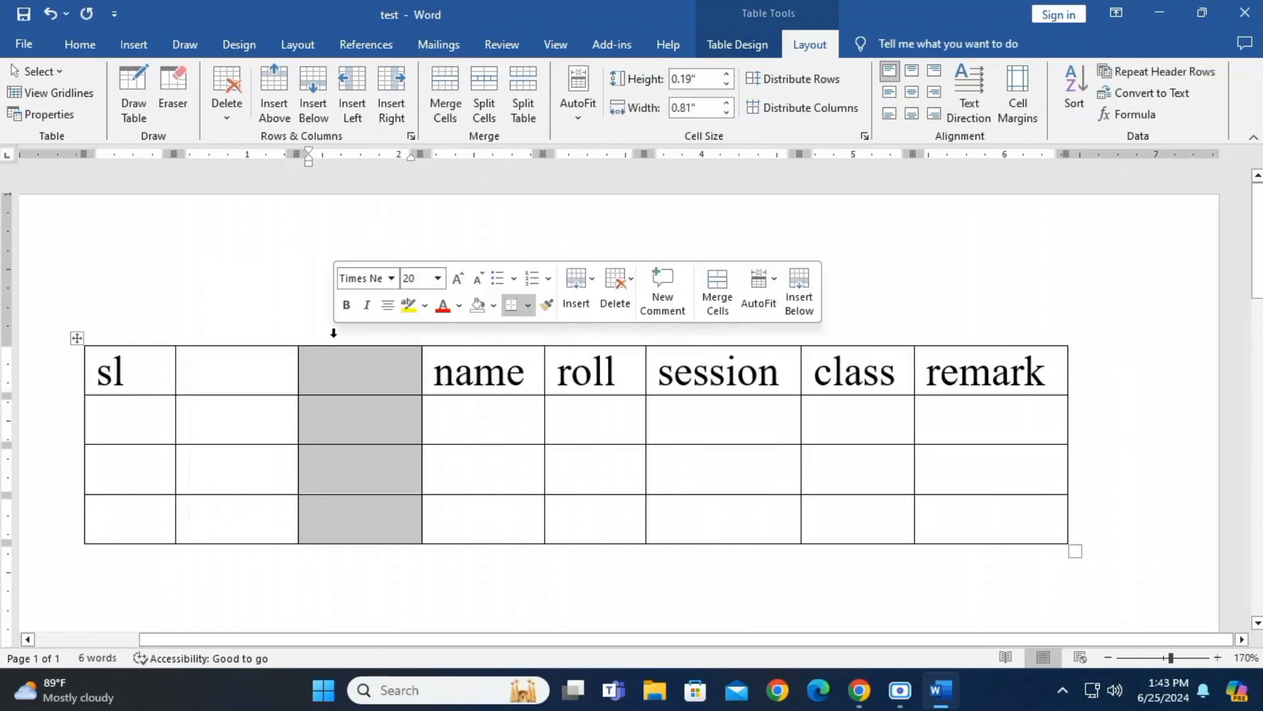
click(422, 338)
click(437, 372)
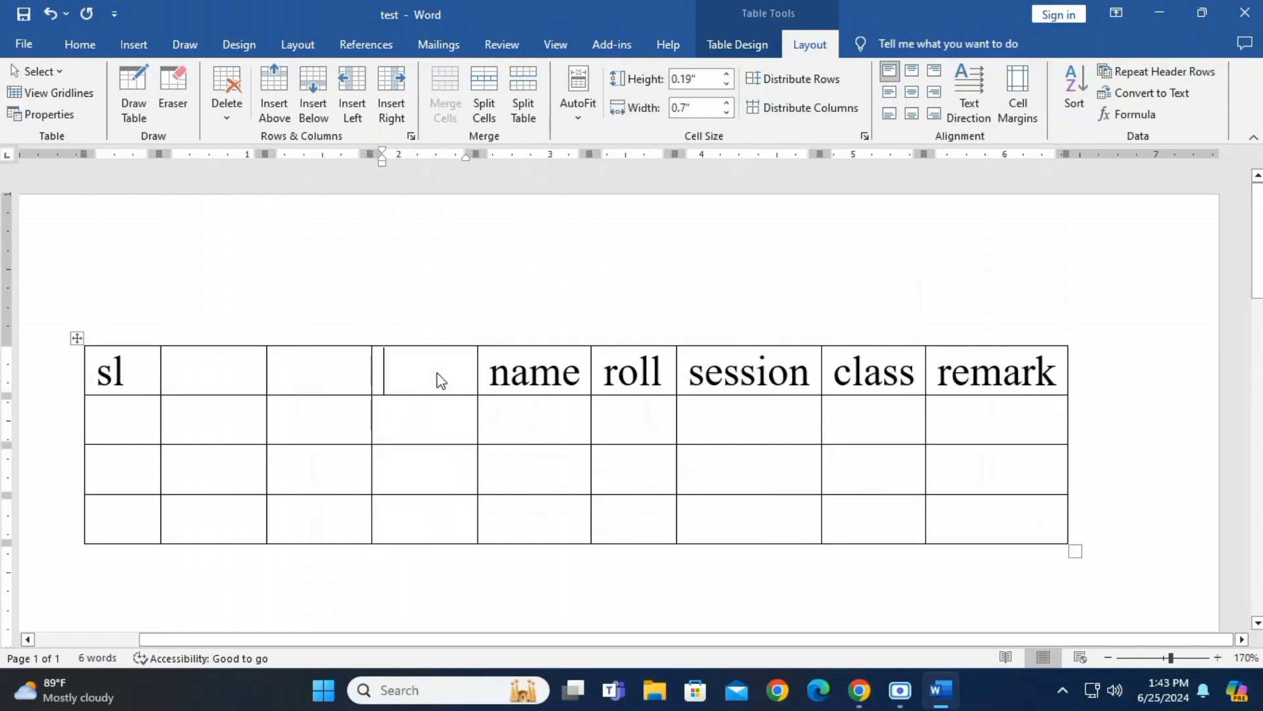
Undo the three column insertions
key(ctrl+z)
key(ctrl+z)
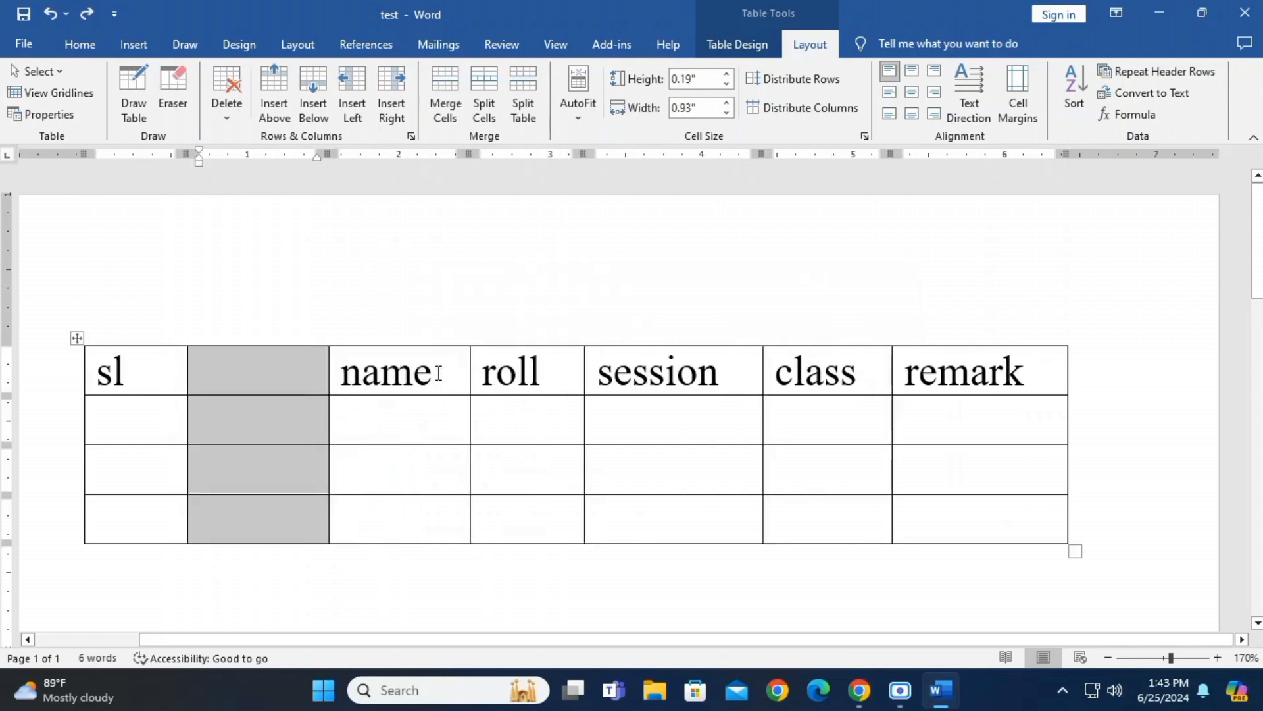
key(ctrl+z)
Insert one blank row below the second table row and two more at the end of the table
mouse_move(79, 445)
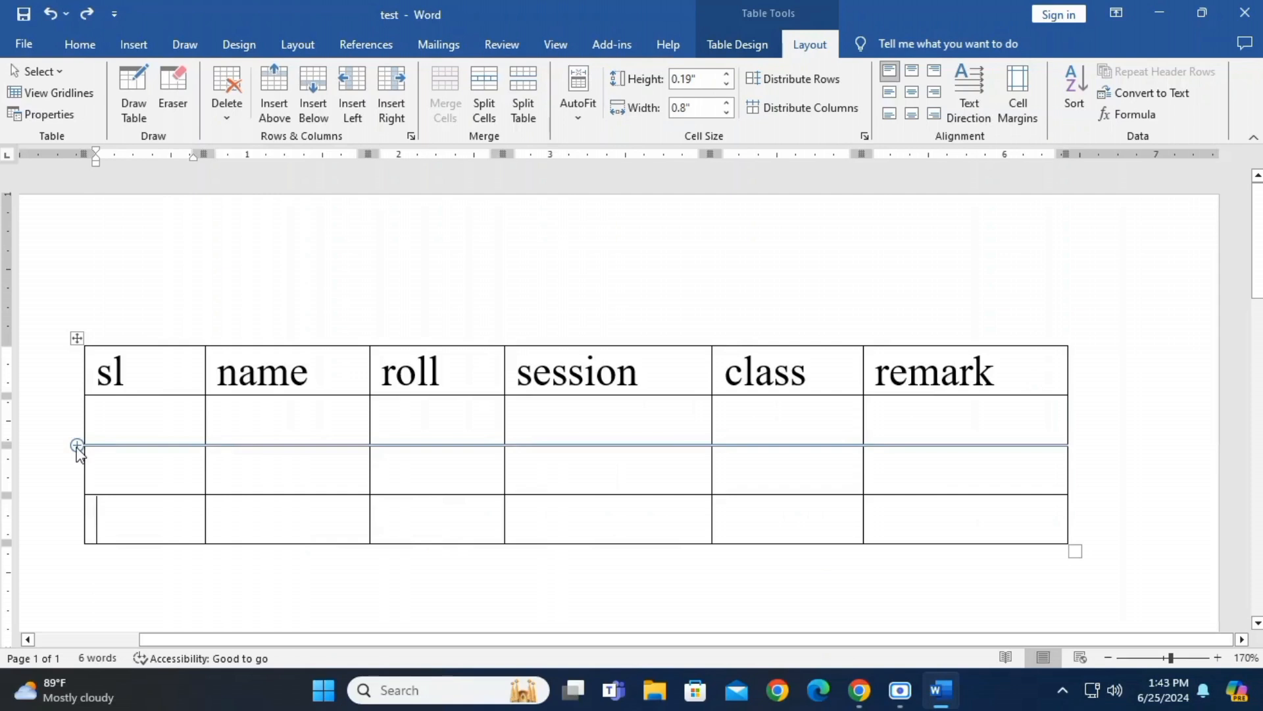
click(77, 445)
click(141, 574)
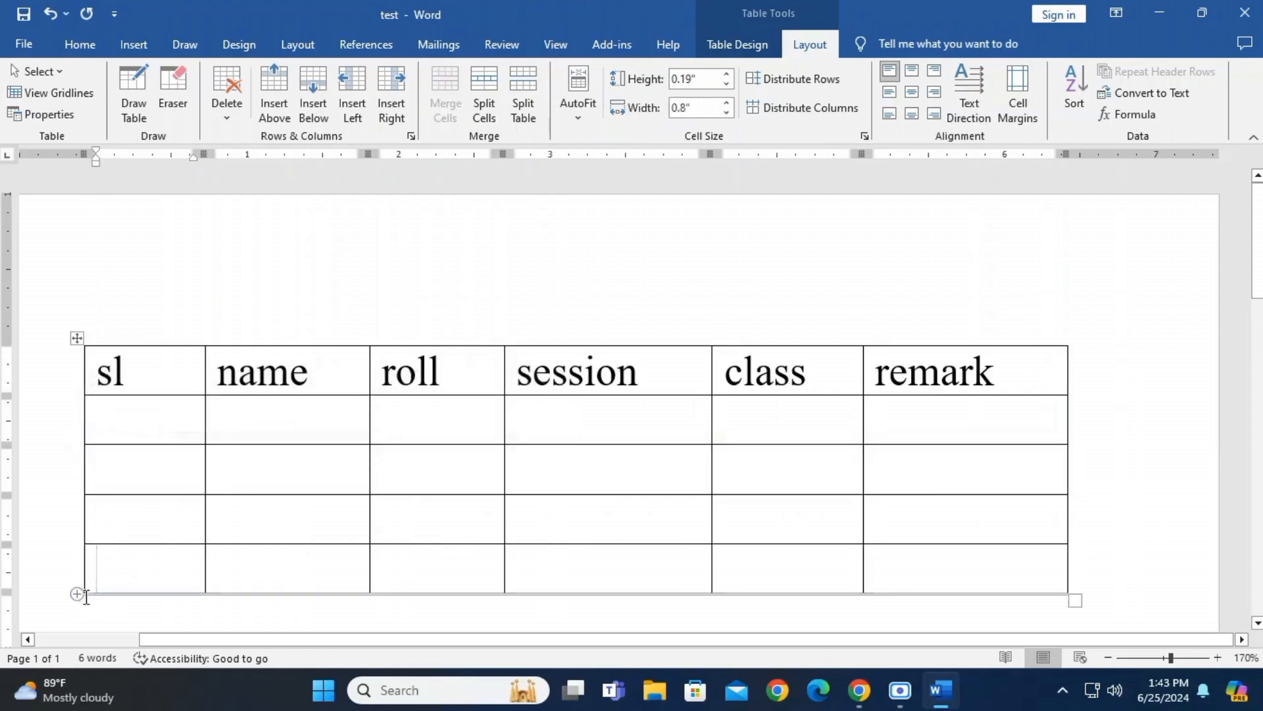
click(77, 593)
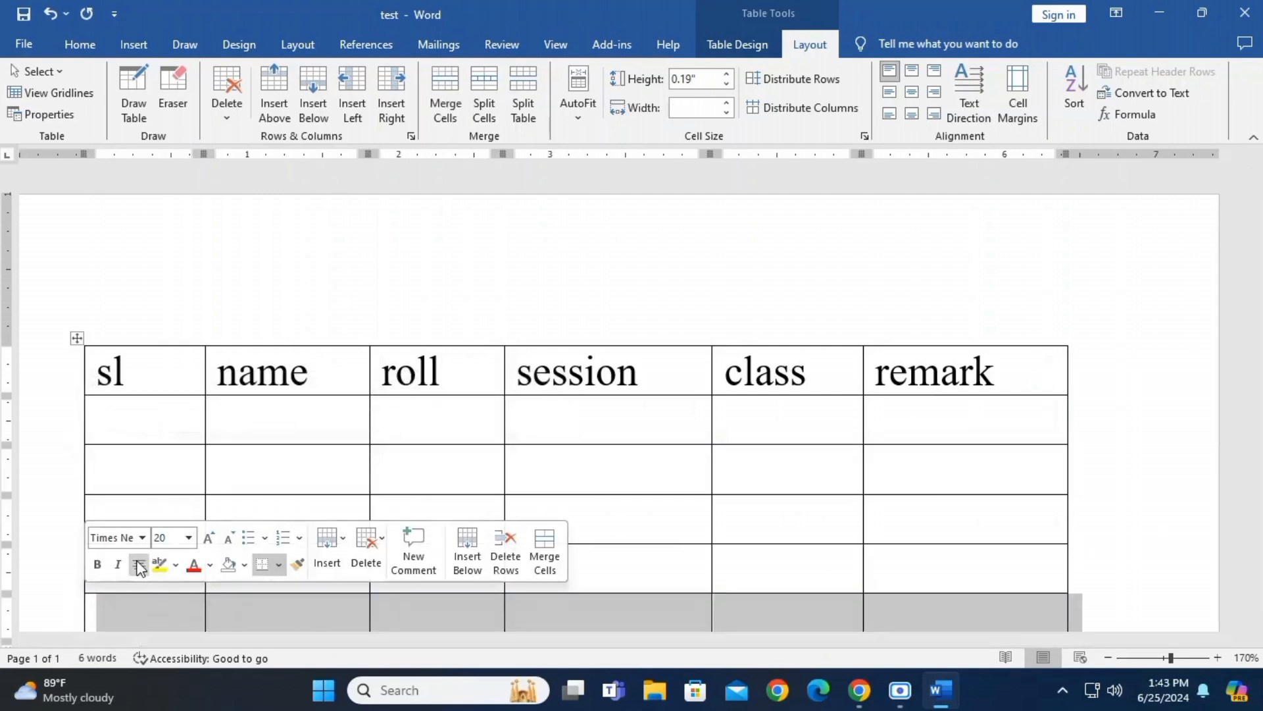
scroll(102, 536, down, 3)
click(115, 482)
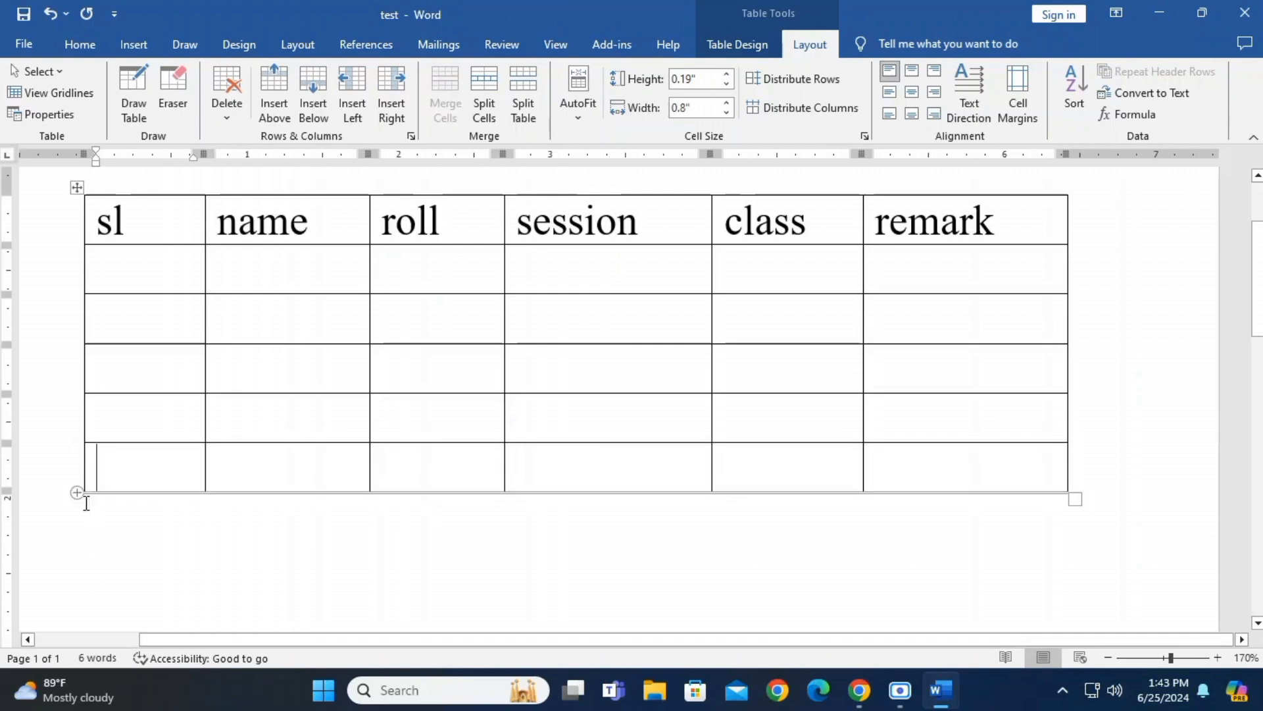
click(77, 493)
click(146, 527)
Remove the three extra blank rows from the table
mouse_move(53, 517)
mouse_down()
mouse_move(50, 443)
mouse_move(57, 507)
mouse_up()
click(59, 442)
scroll(609, 384, up, 3)
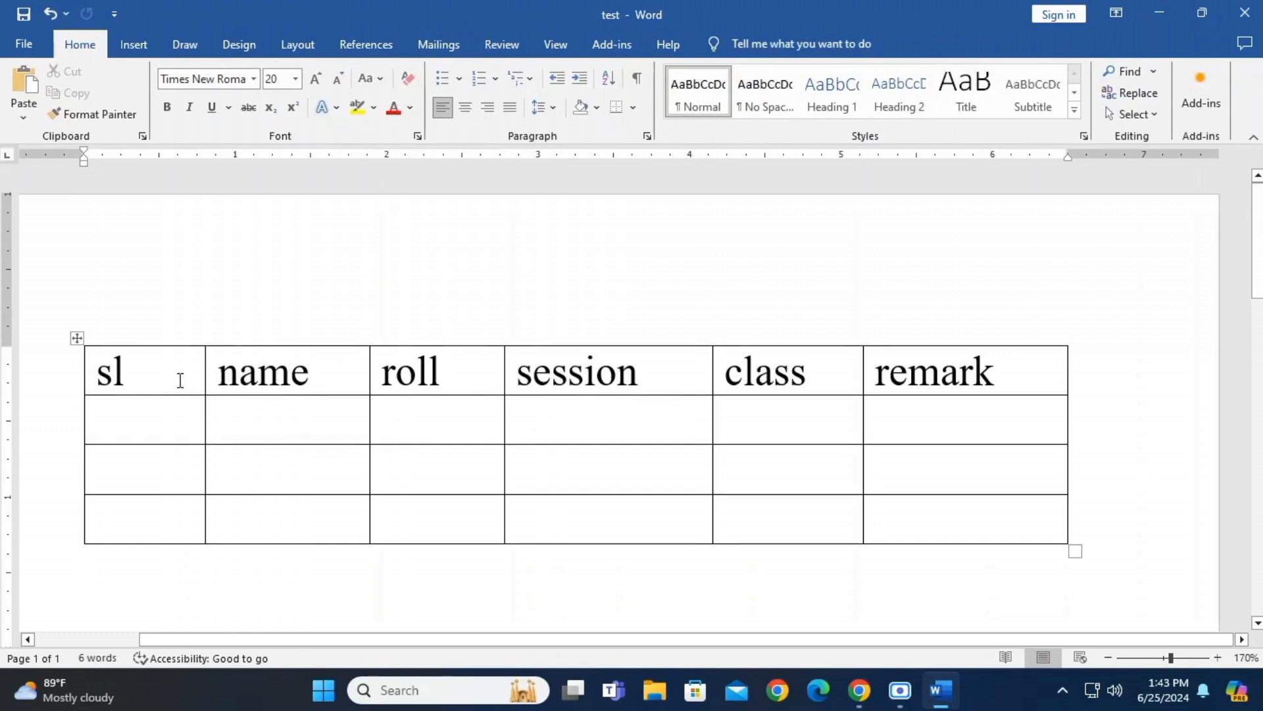
Make the headings in the table's top row bold and centre them in their cells
drag(178, 380, 873, 372)
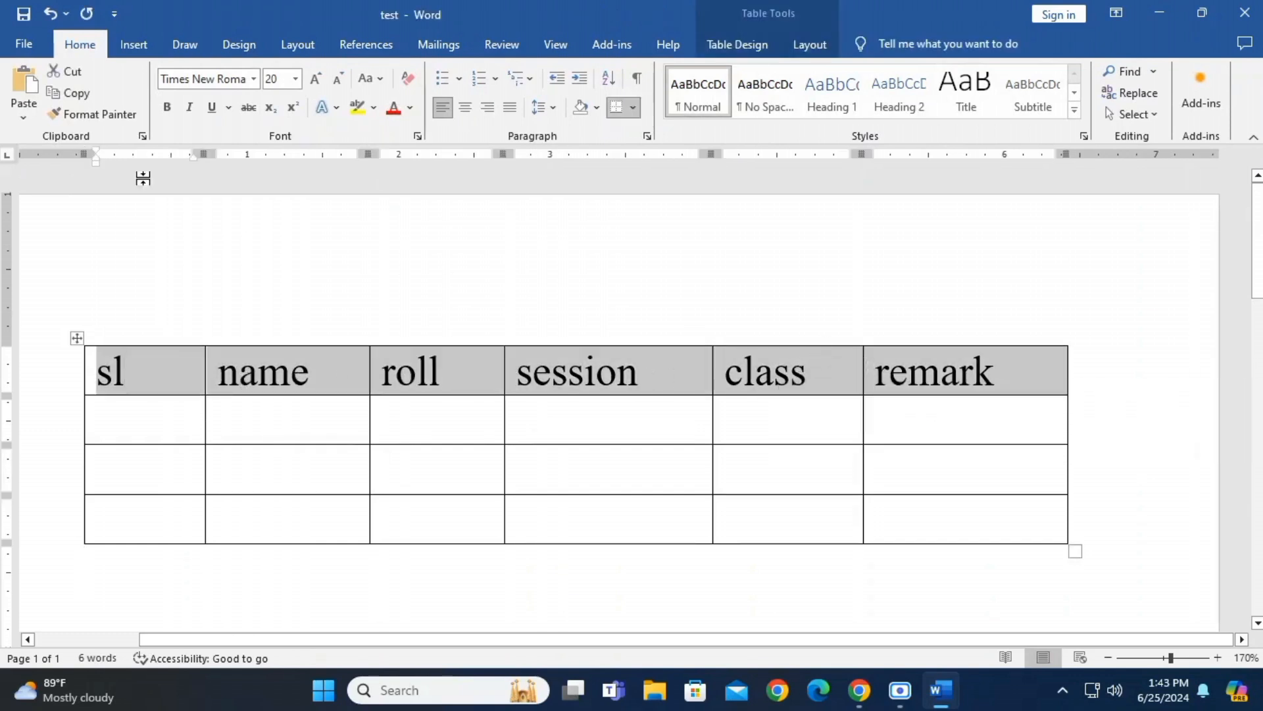
click(167, 109)
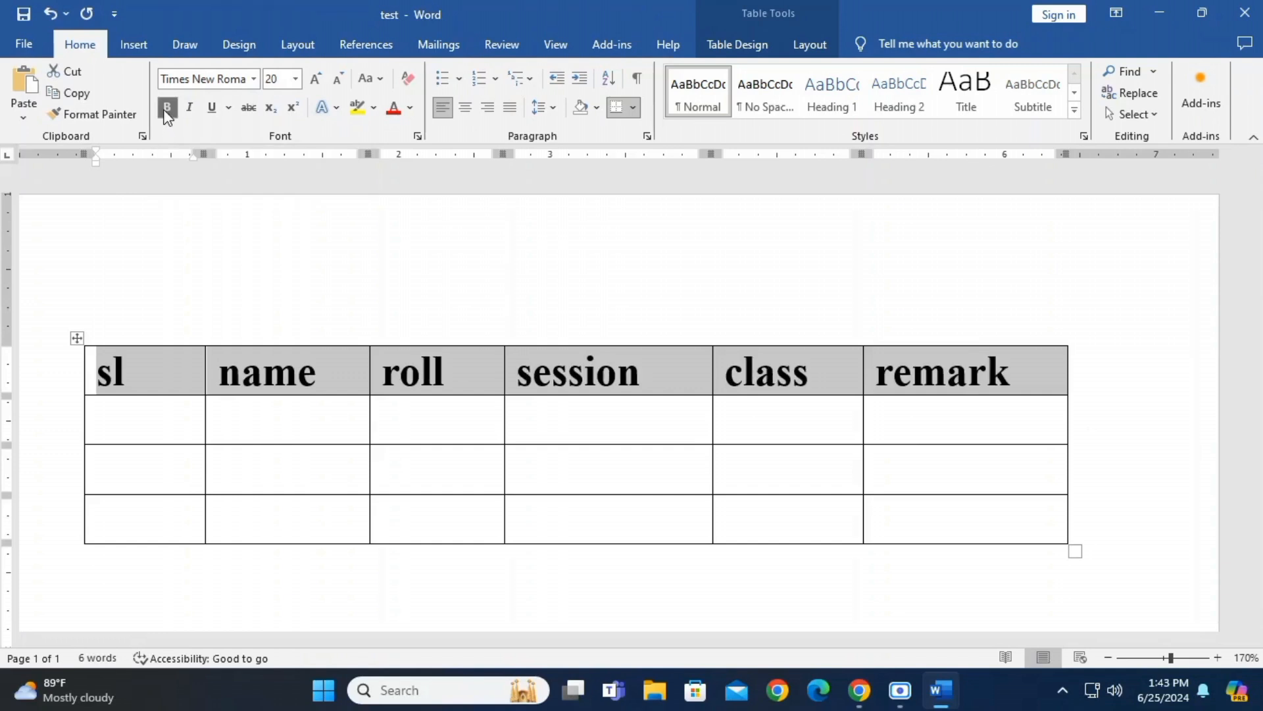
click(464, 113)
click(473, 371)
Colour the heading row's text dark orange and shade its cells light blue-gray
drag(155, 375, 945, 371)
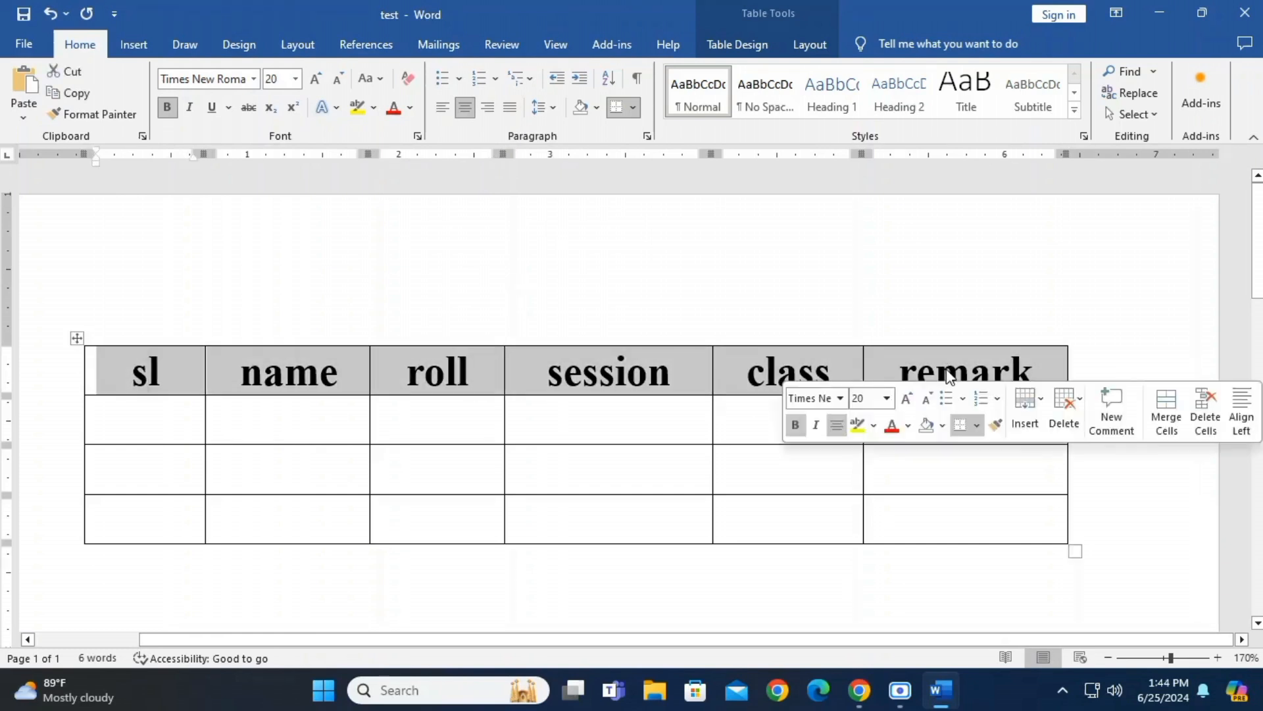
click(410, 108)
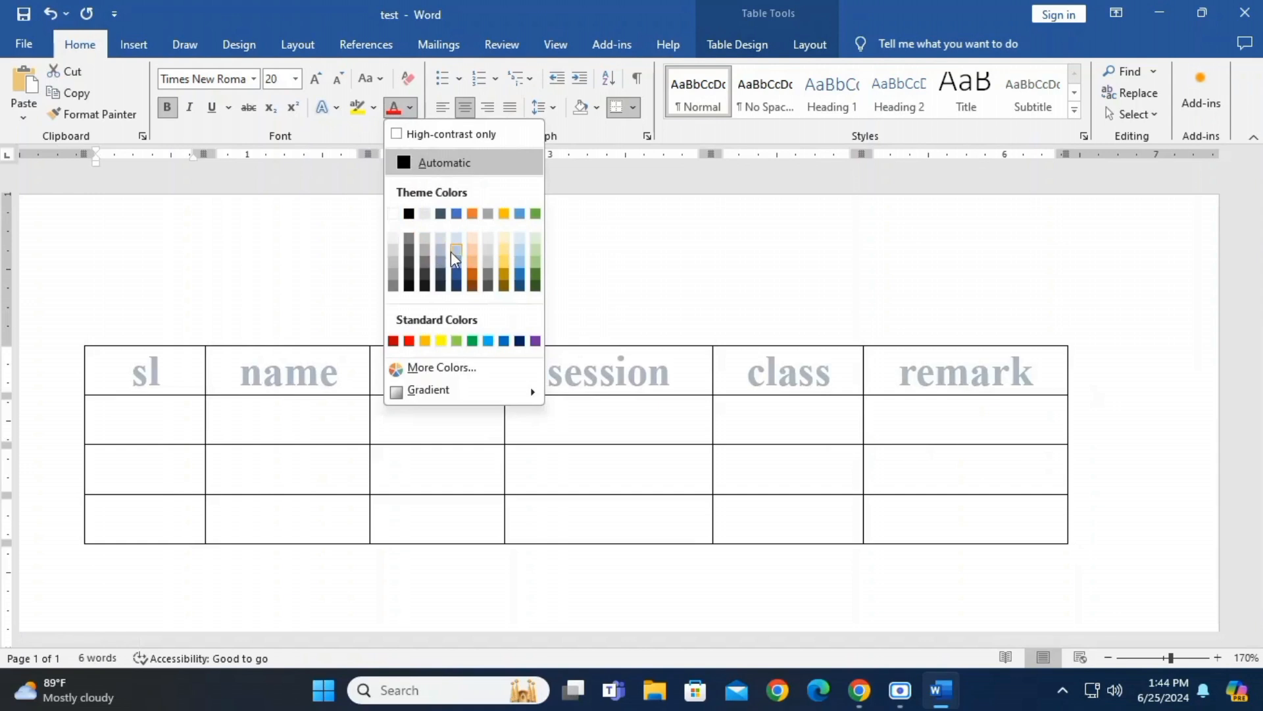
click(475, 278)
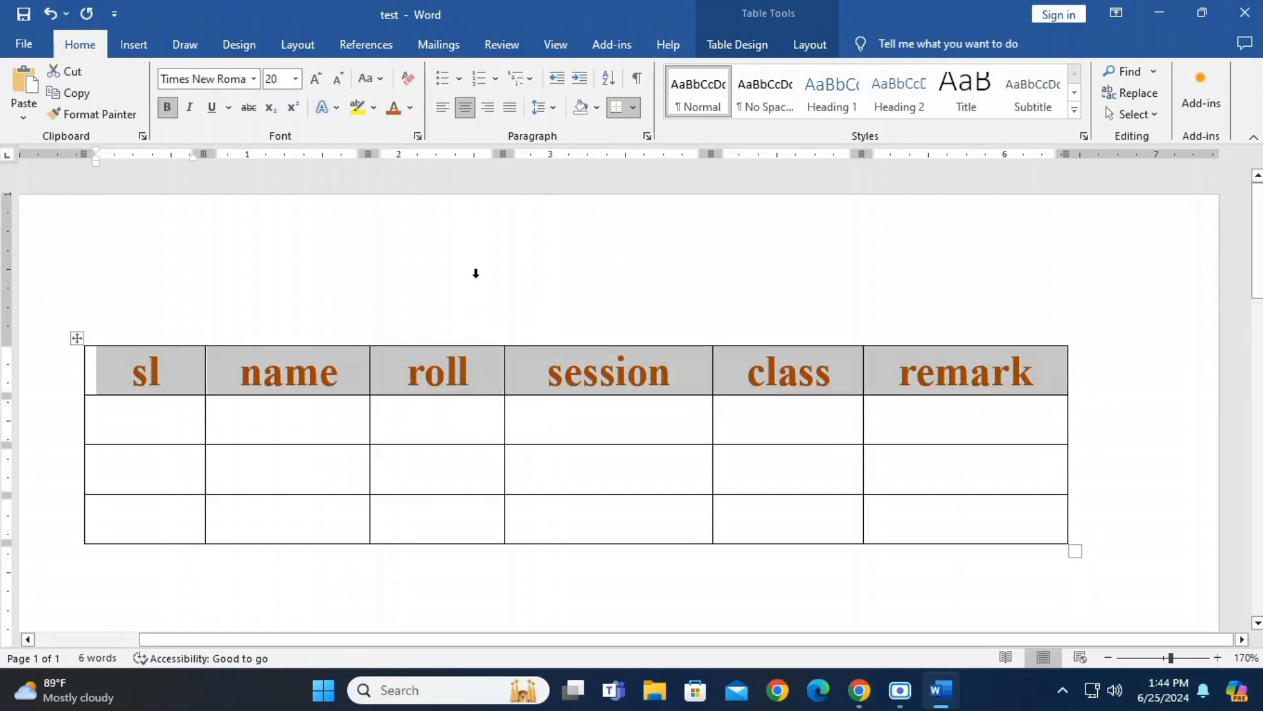
click(375, 114)
click(375, 114)
click(597, 110)
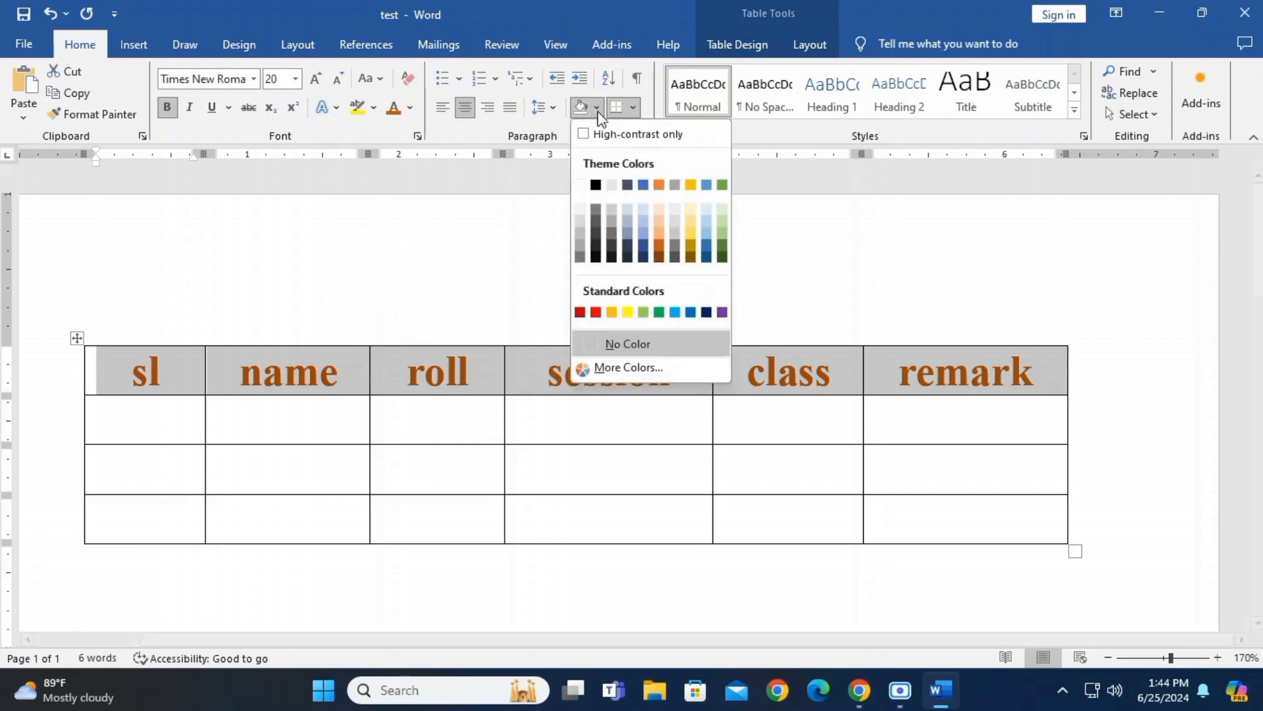
click(629, 211)
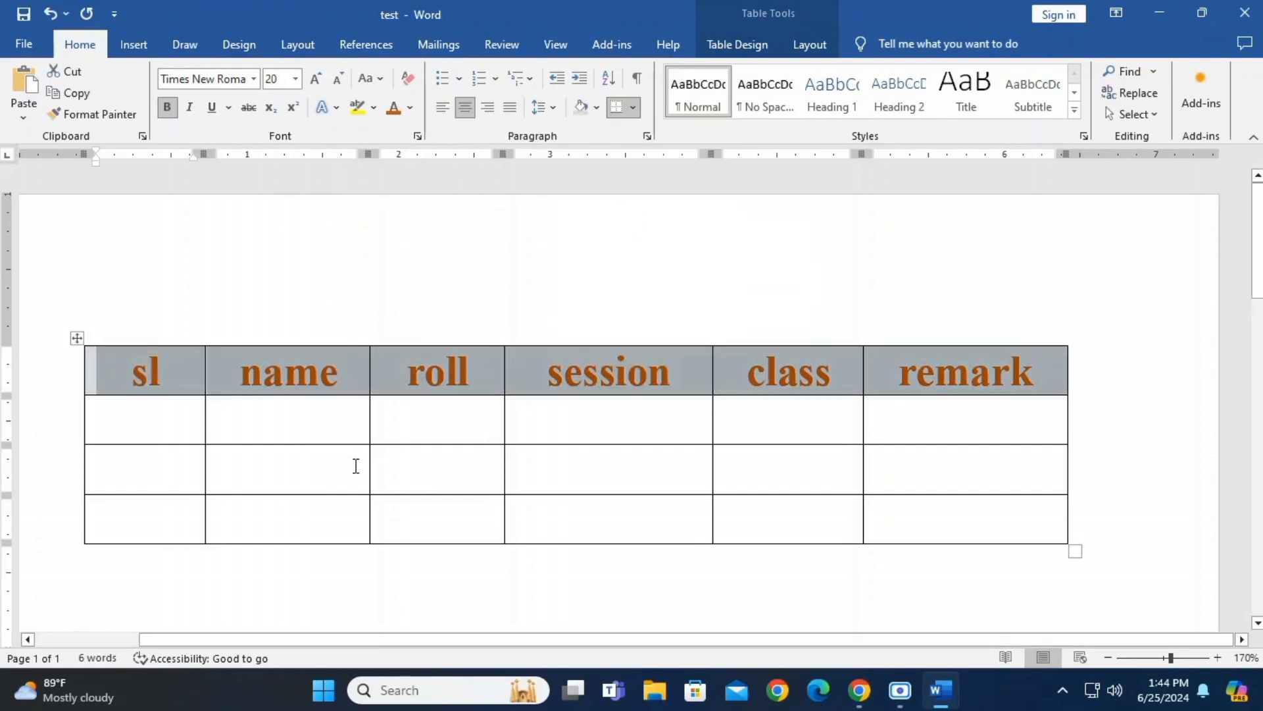
Number the three empty cells of the sl column with the 1., 2., 3. numbering format
click(325, 472)
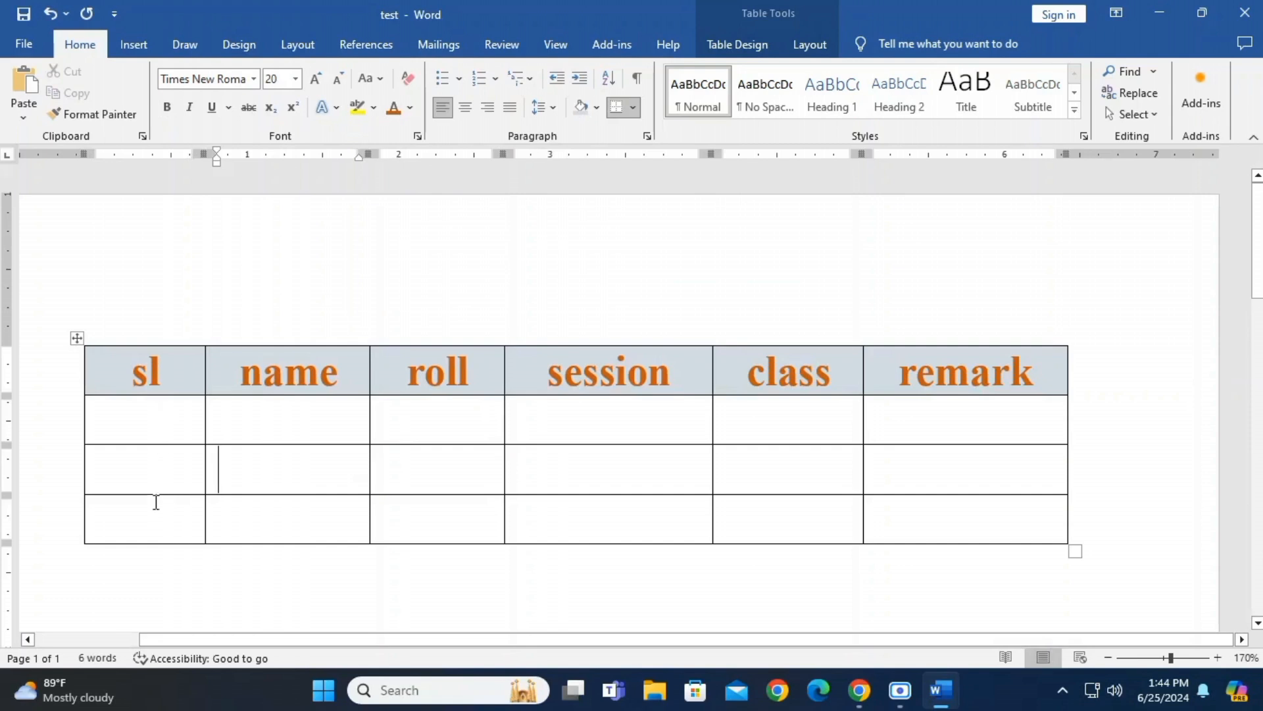
drag(166, 421, 169, 512)
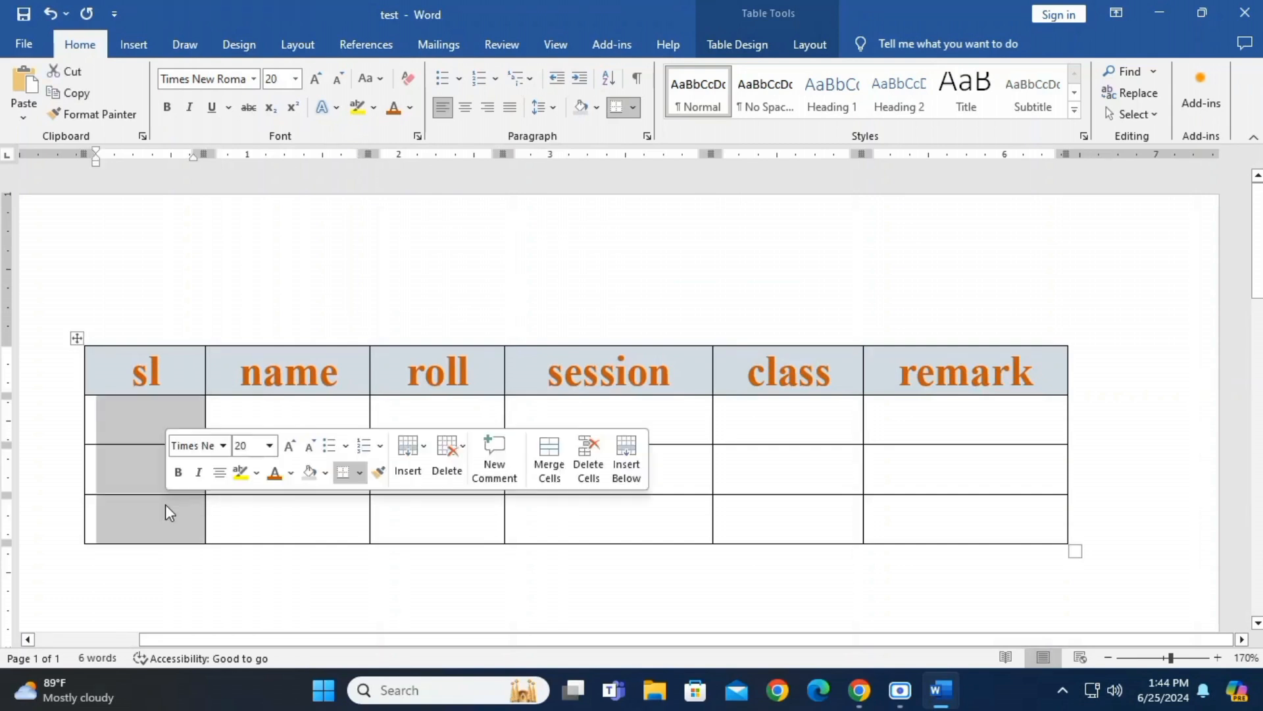
click(497, 82)
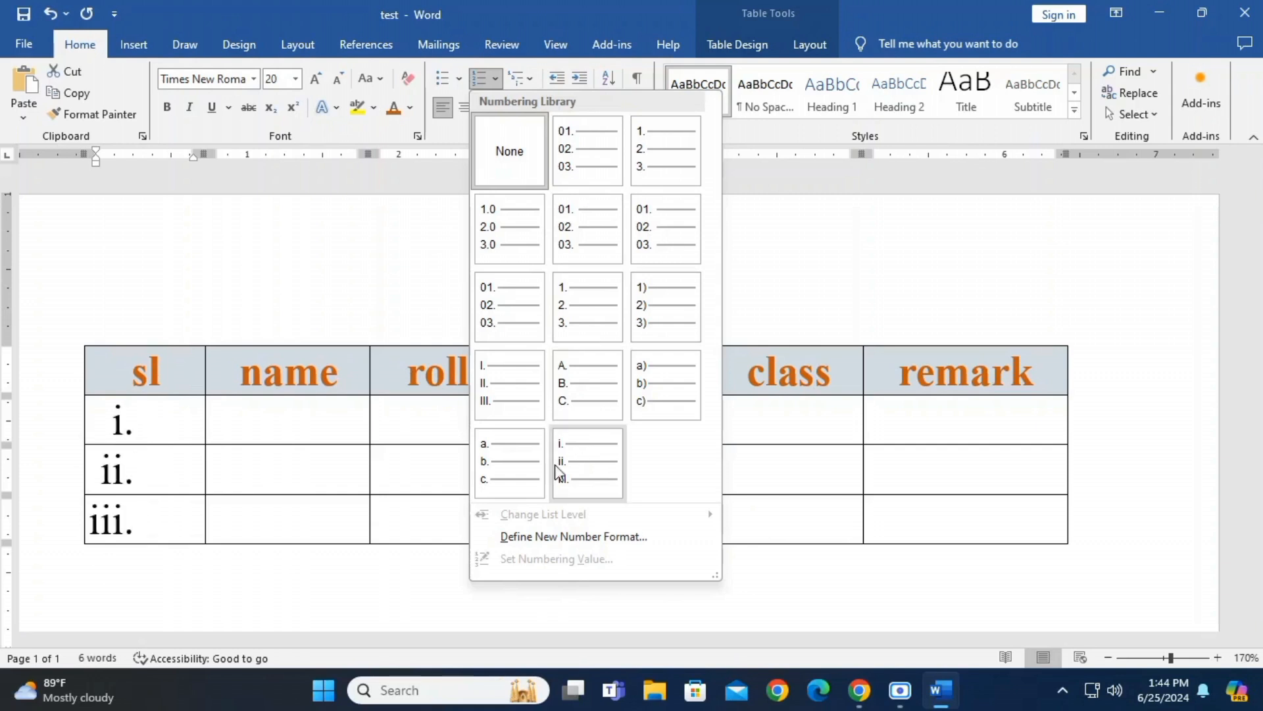
click(656, 167)
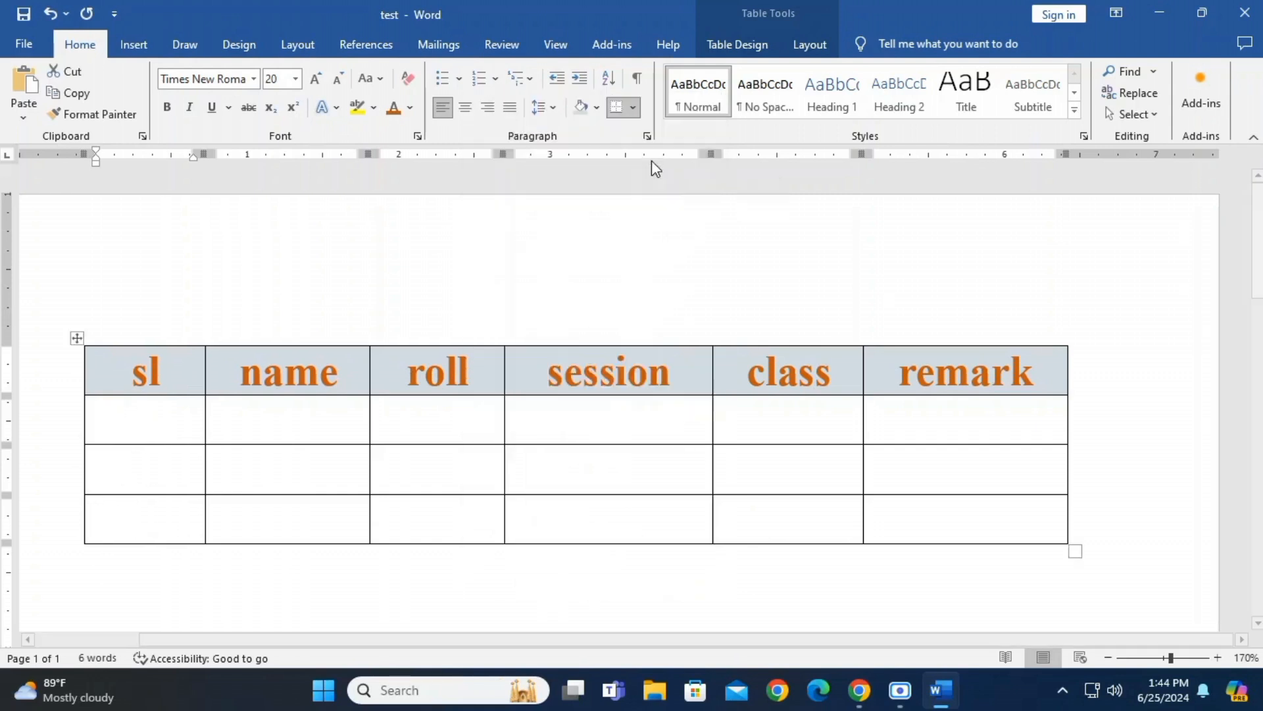
click(199, 527)
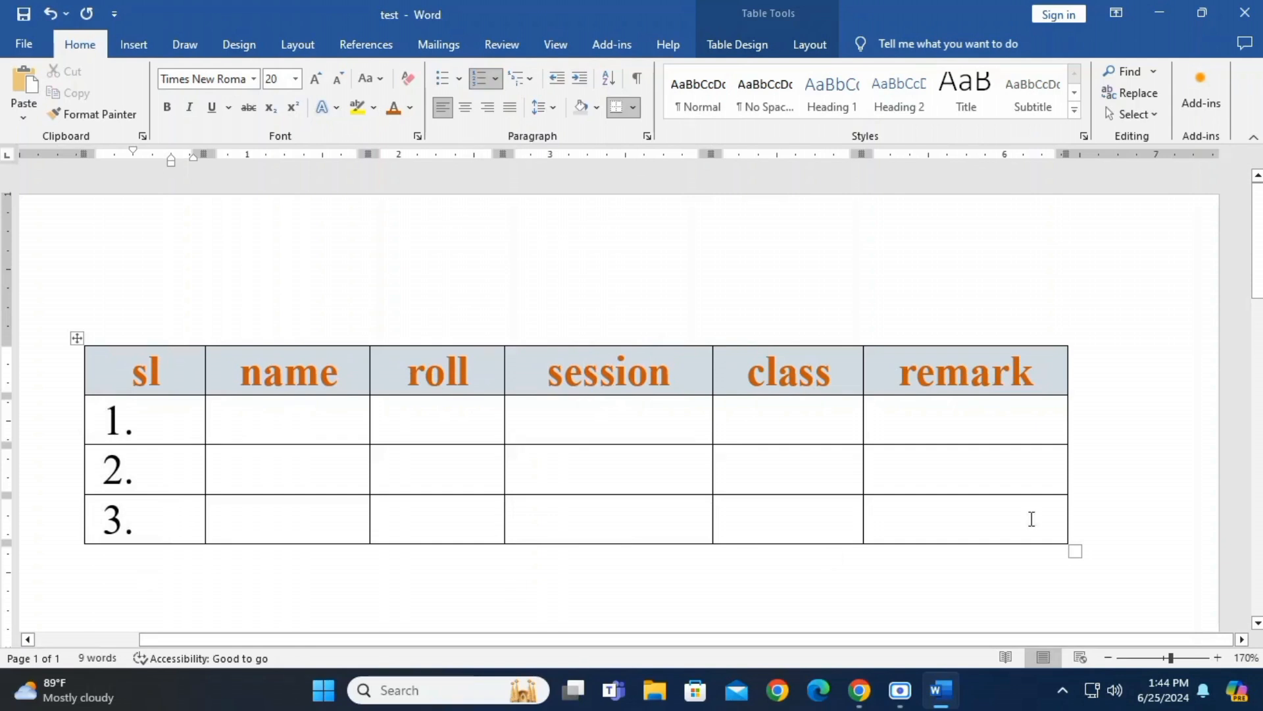
Add two more numbered rows at the end of the table, continuing the sl numbering
click(989, 540)
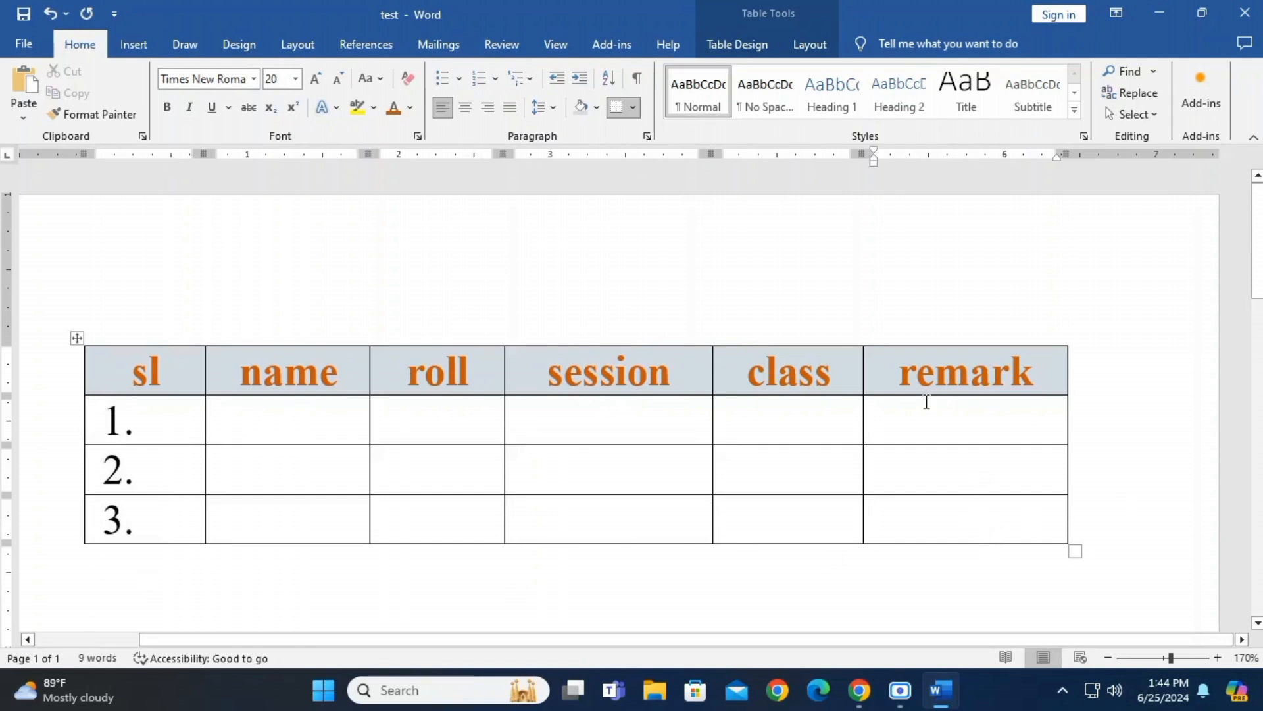
key(Tab)
key(Tab)
key(Tab)
key(Tab)
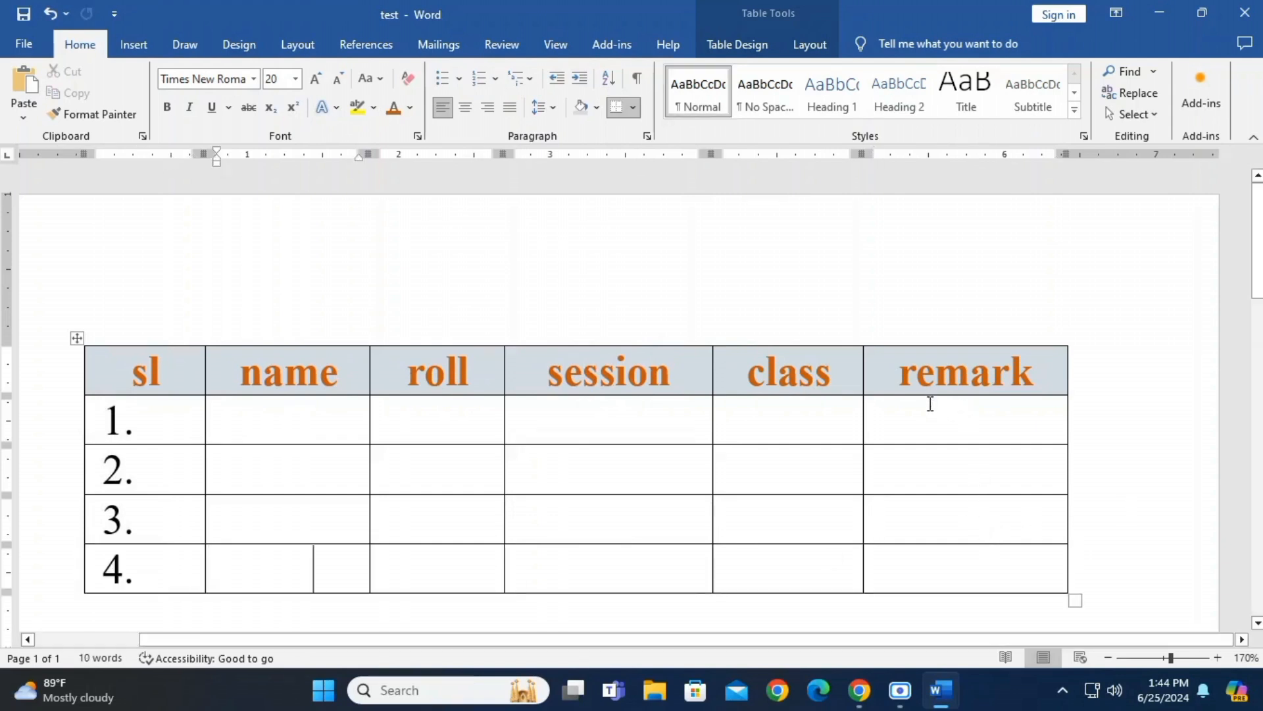
key(Tab)
key(Tab)
key(Tab)
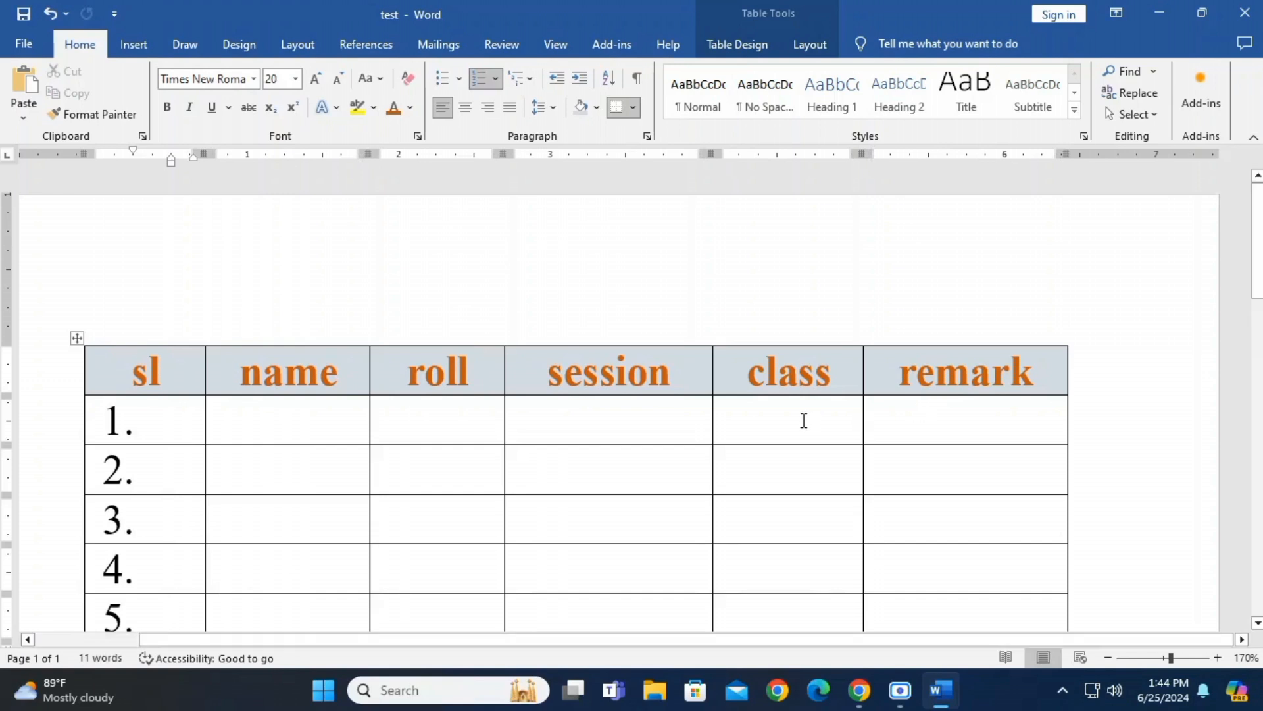
Enlarge the whole table proportionally to a width of about 7.25 inches
scroll(802, 416, down, 2)
scroll(802, 416, up, 1)
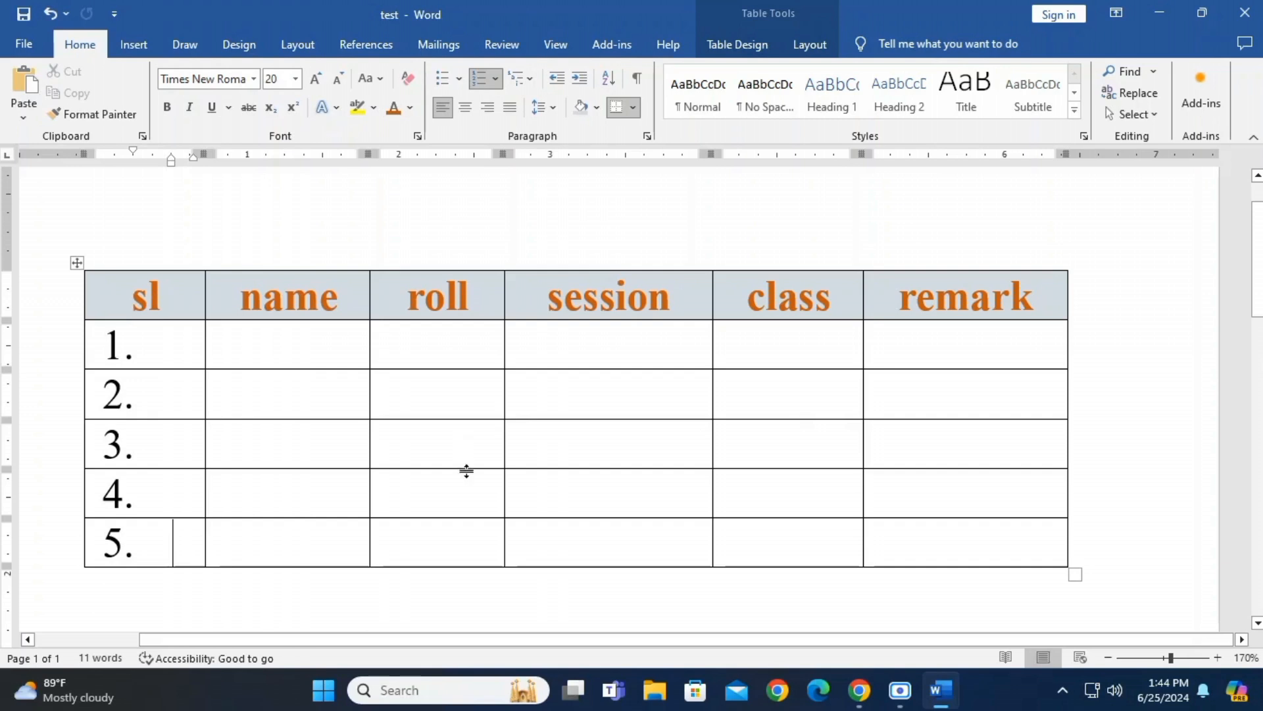
drag(1075, 574, 1182, 572)
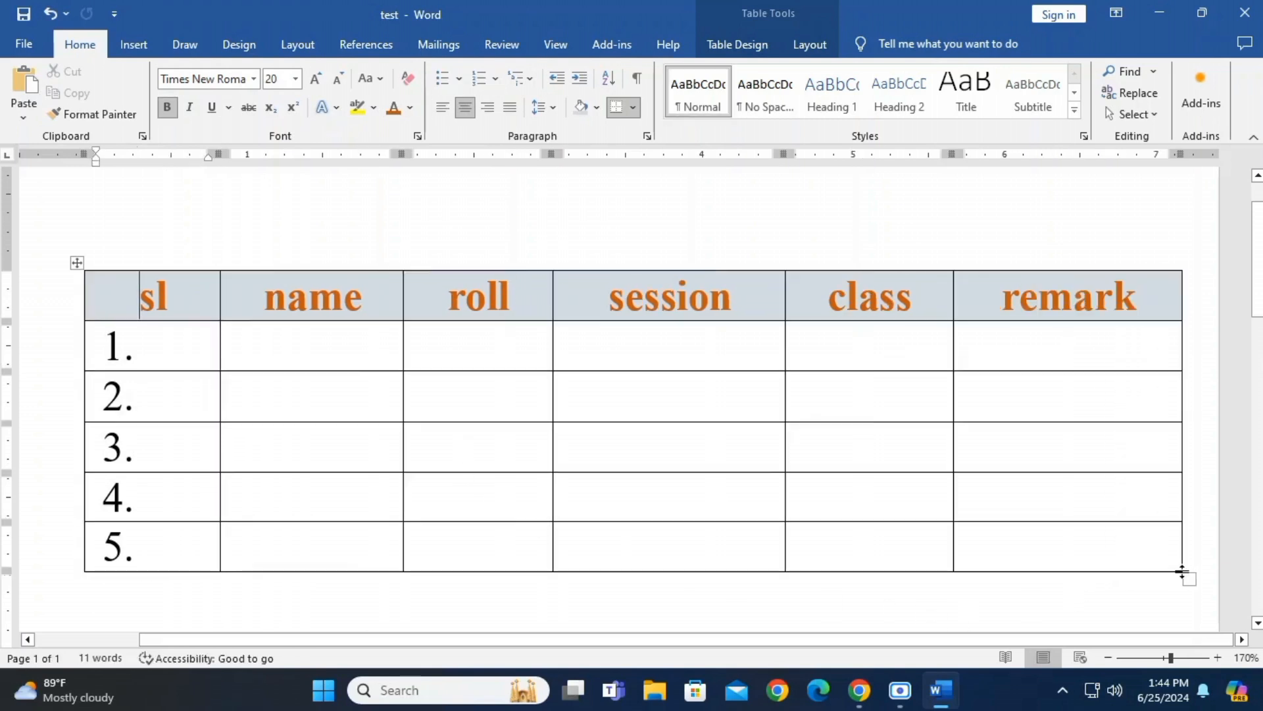
click(332, 344)
click(164, 298)
click(304, 352)
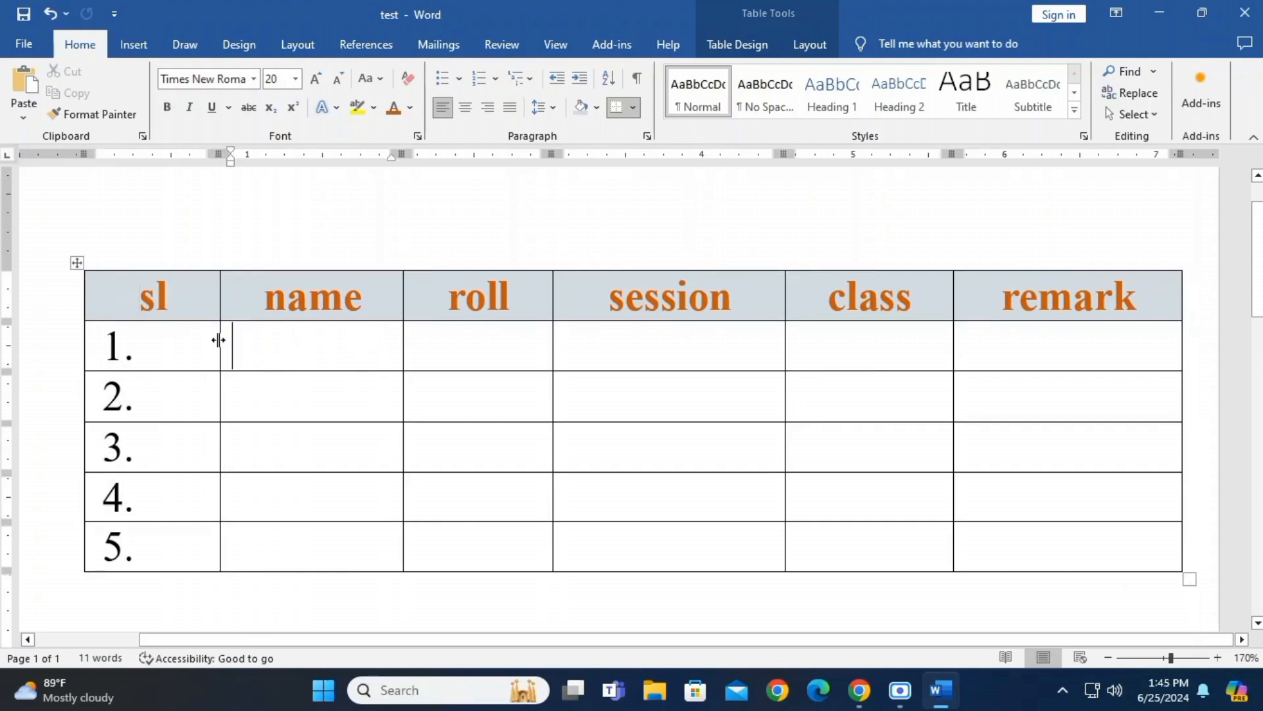
Resize the sl, name, roll, session, class and remark columns to about 0.6, 1.3, 0.9, 1.25, 1.25 and 1.75 inches wide
drag(219, 296, 177, 314)
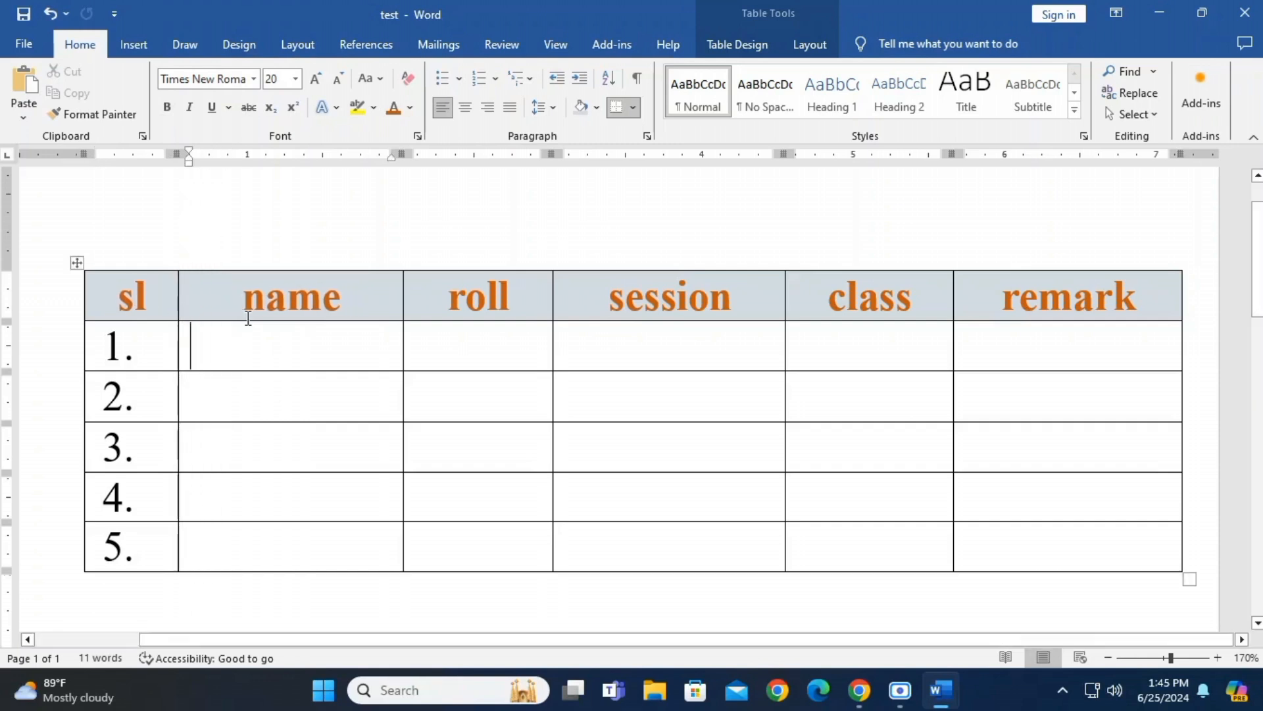
drag(403, 293, 377, 291)
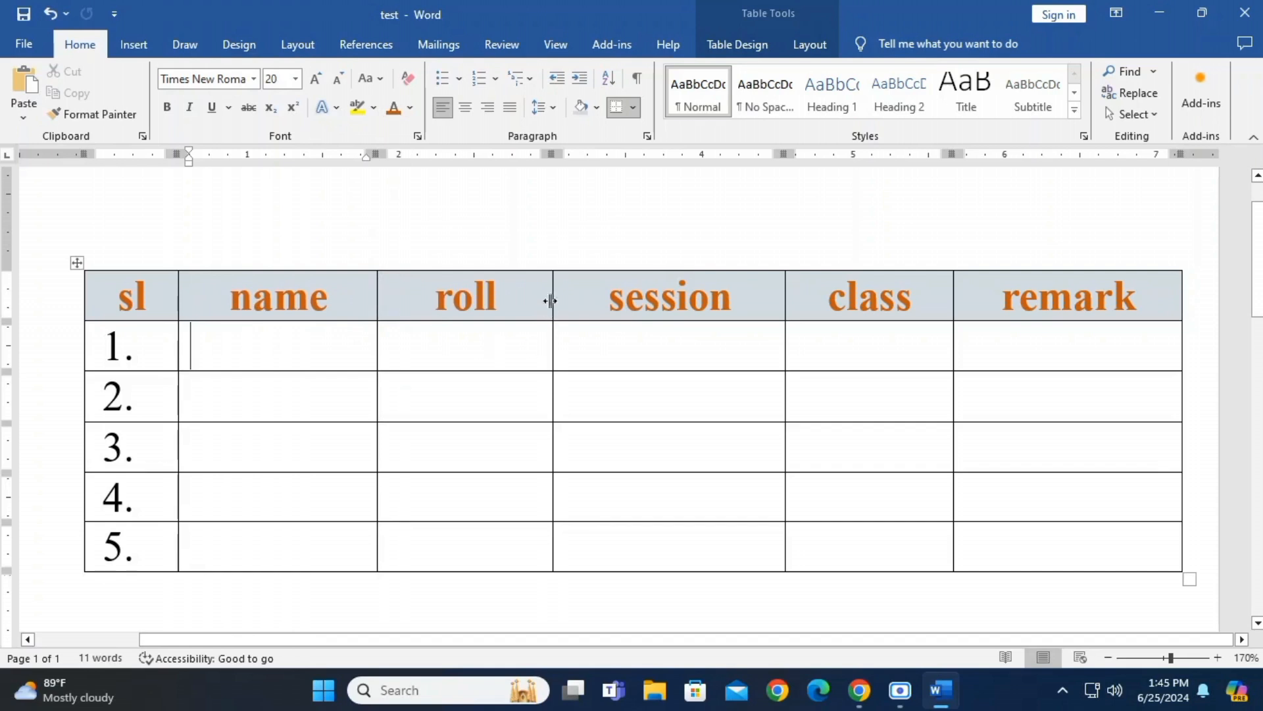
drag(551, 288, 509, 295)
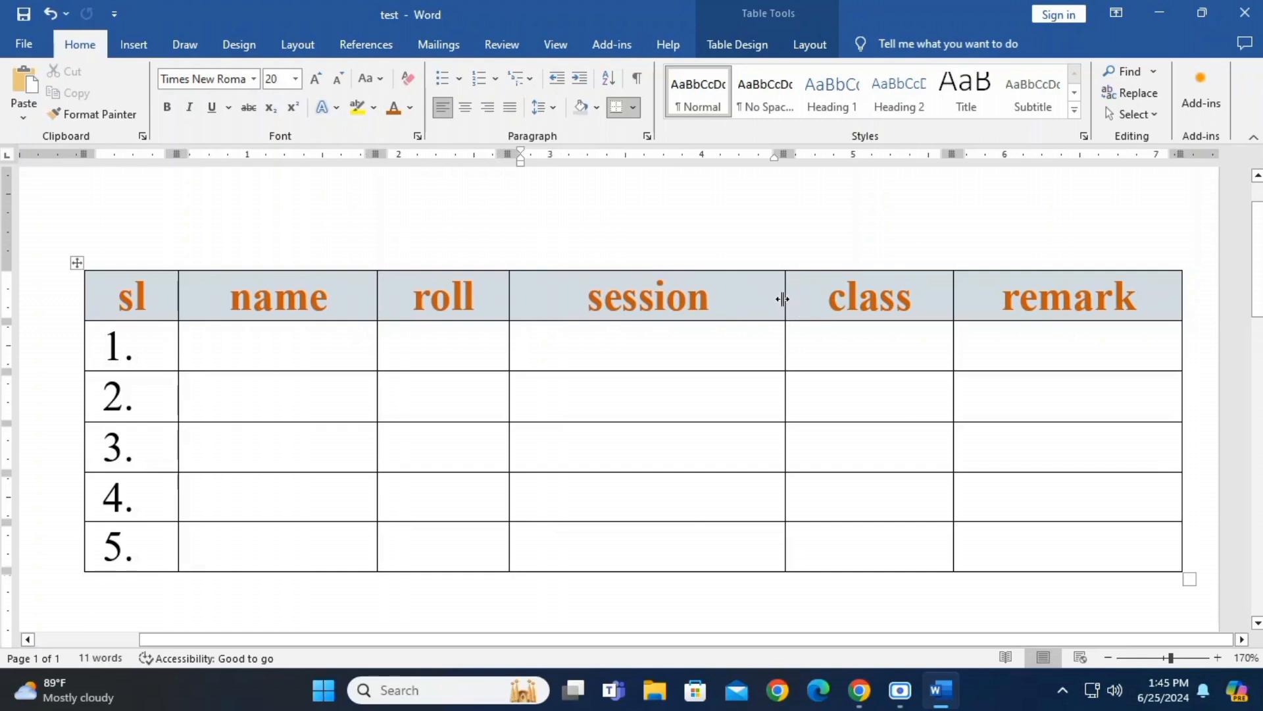
drag(781, 295, 698, 304)
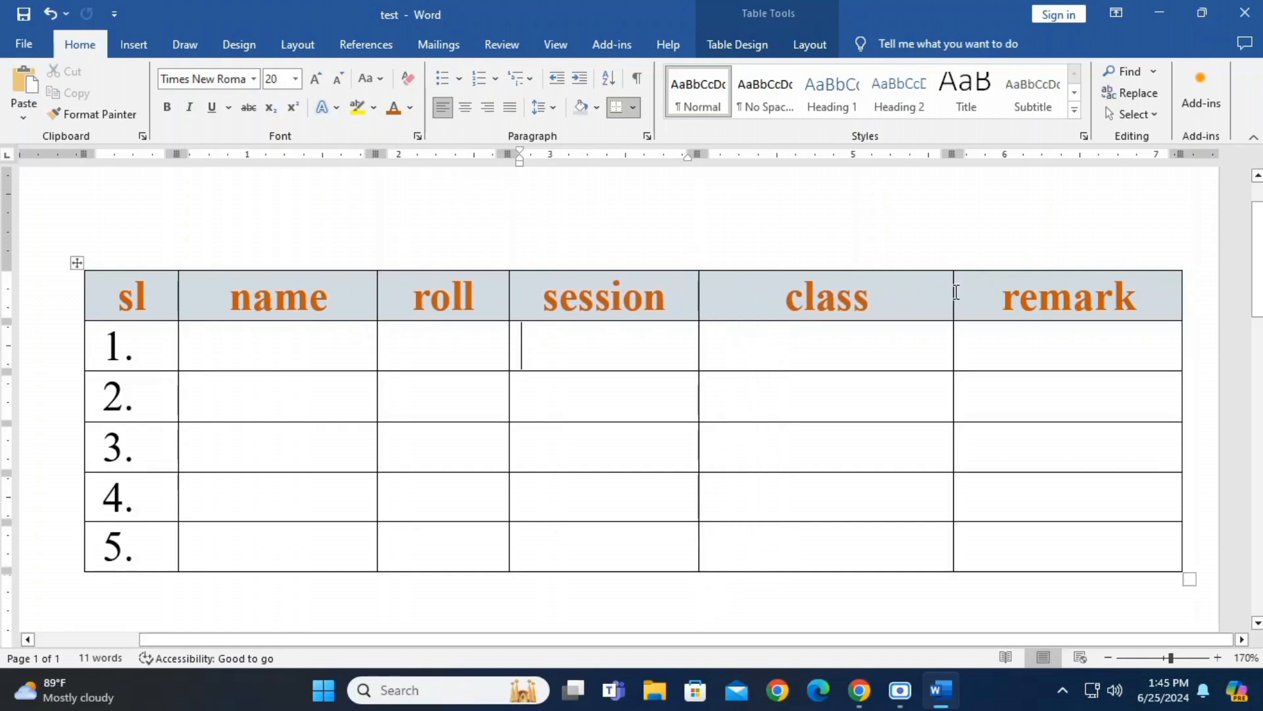
drag(953, 291, 886, 295)
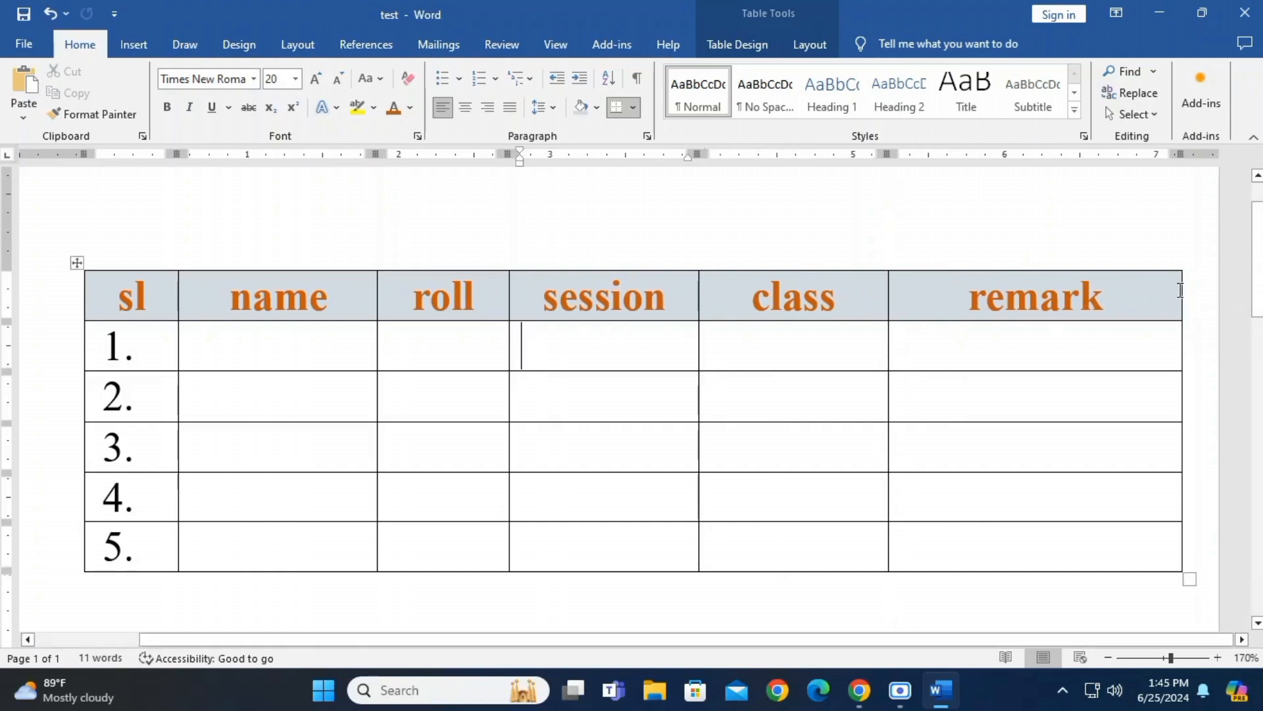
drag(1181, 284, 1152, 290)
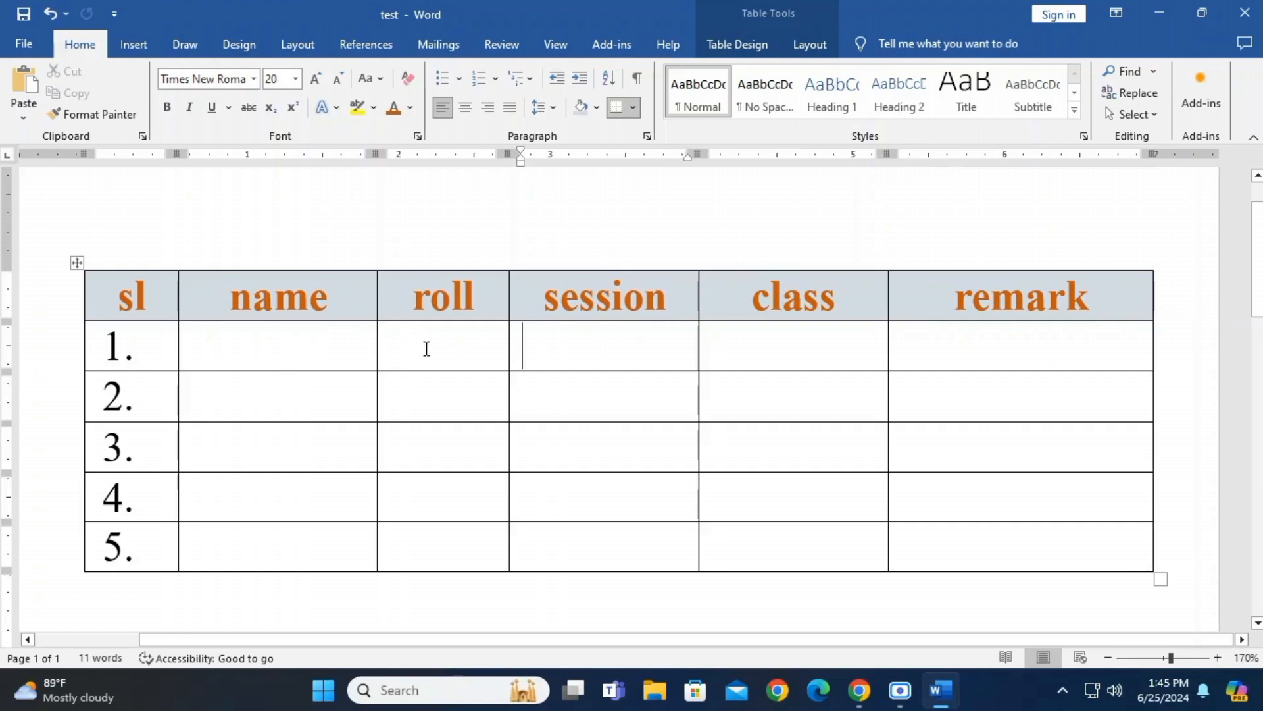
Enter the student's name and roll 23 in the row numbered 1
click(317, 355)
text(junayed)
key(Tab)
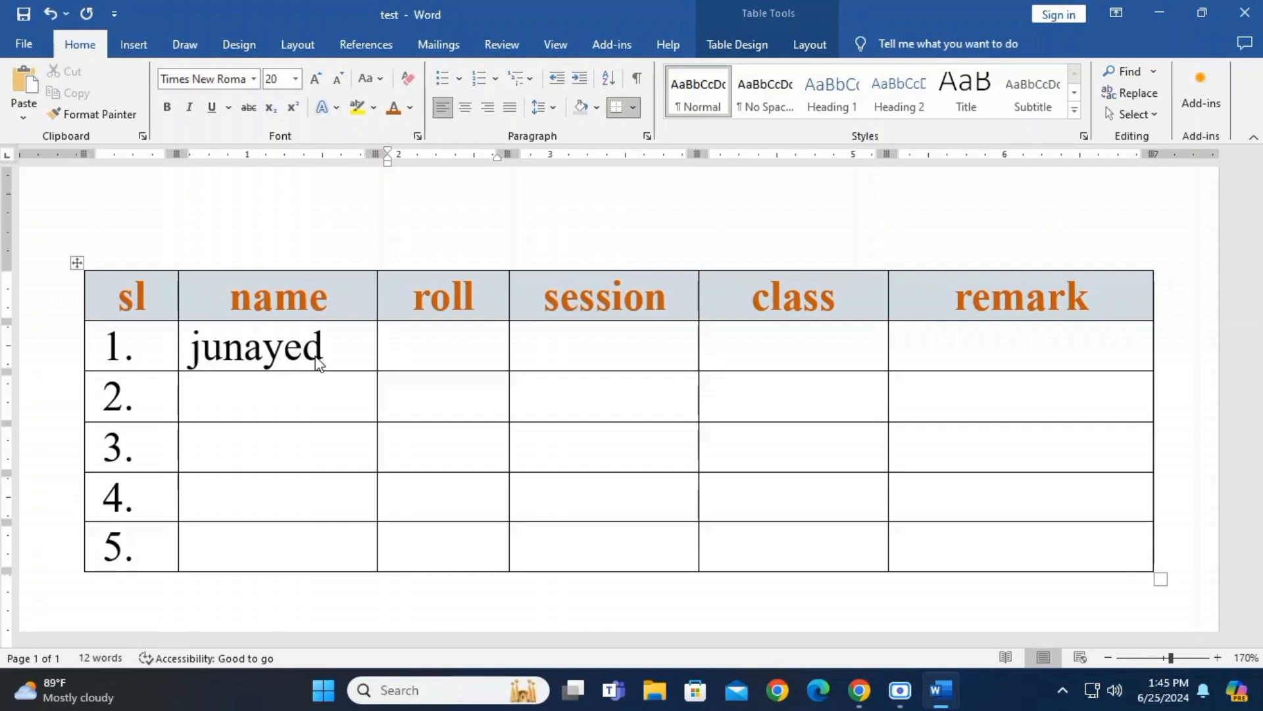
text(23)
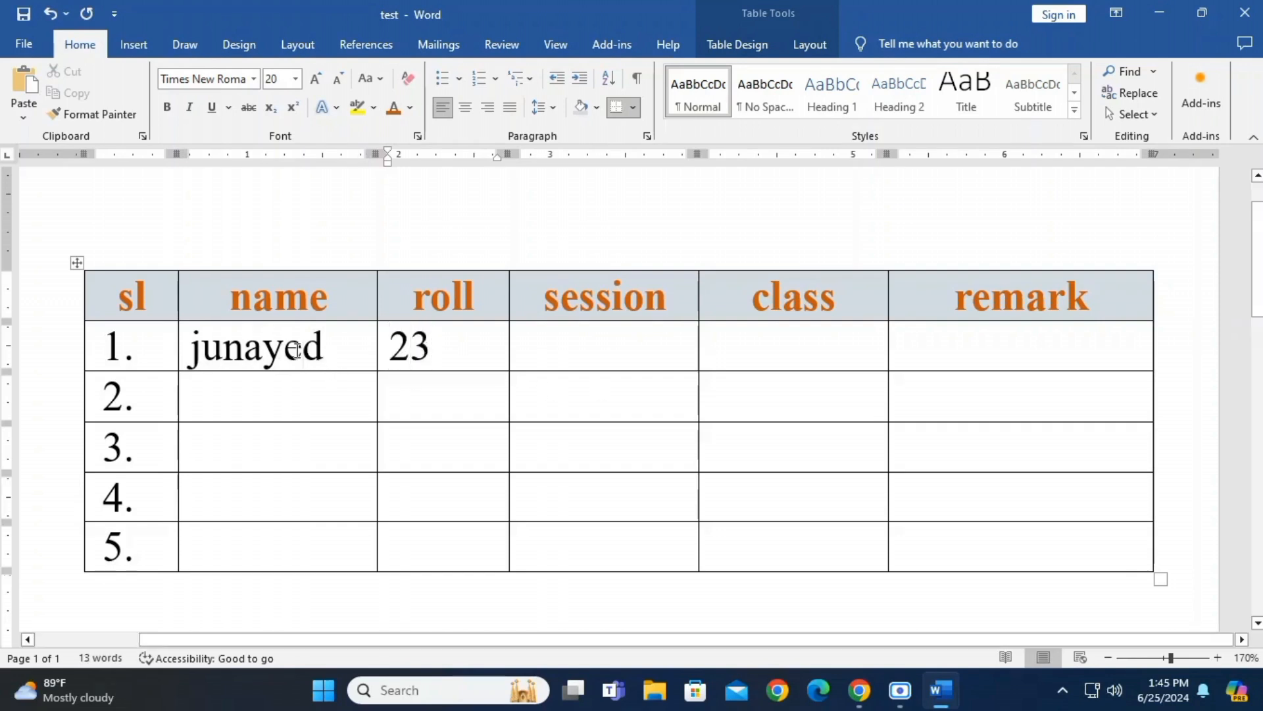
Merge the name and roll cells of row 1 and join their contents onto a single line
drag(266, 349, 405, 361)
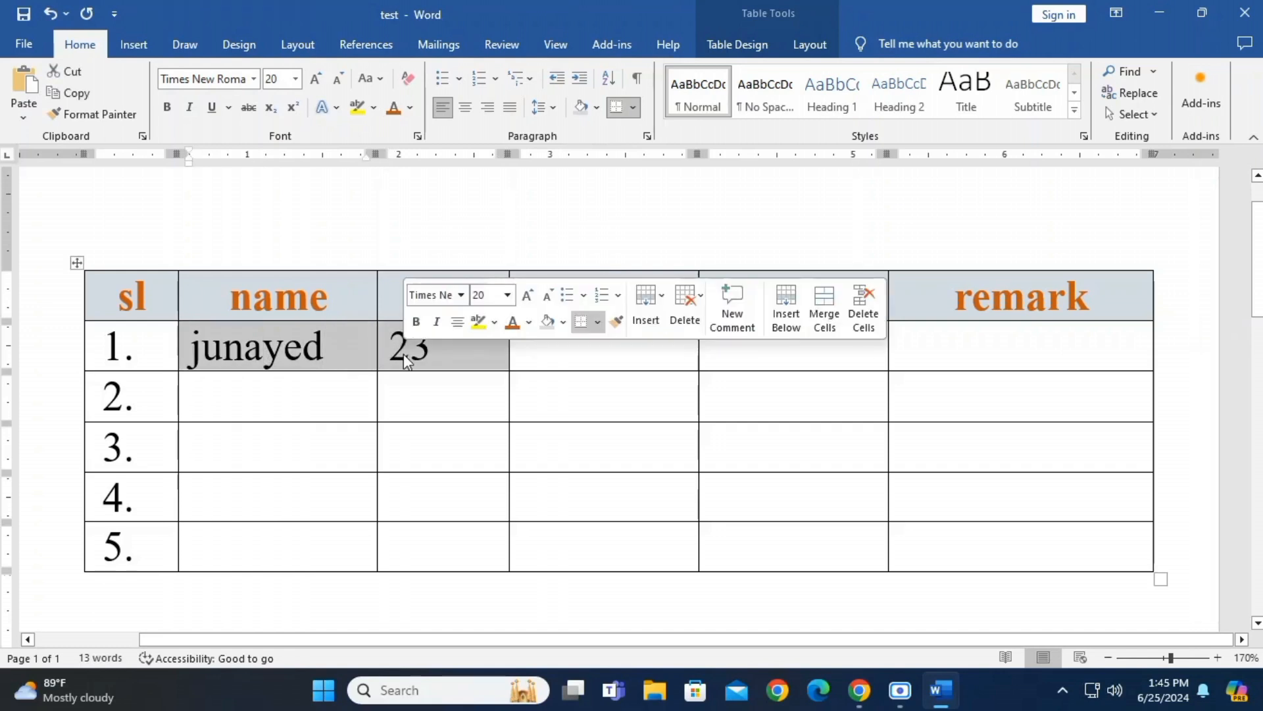
click(825, 319)
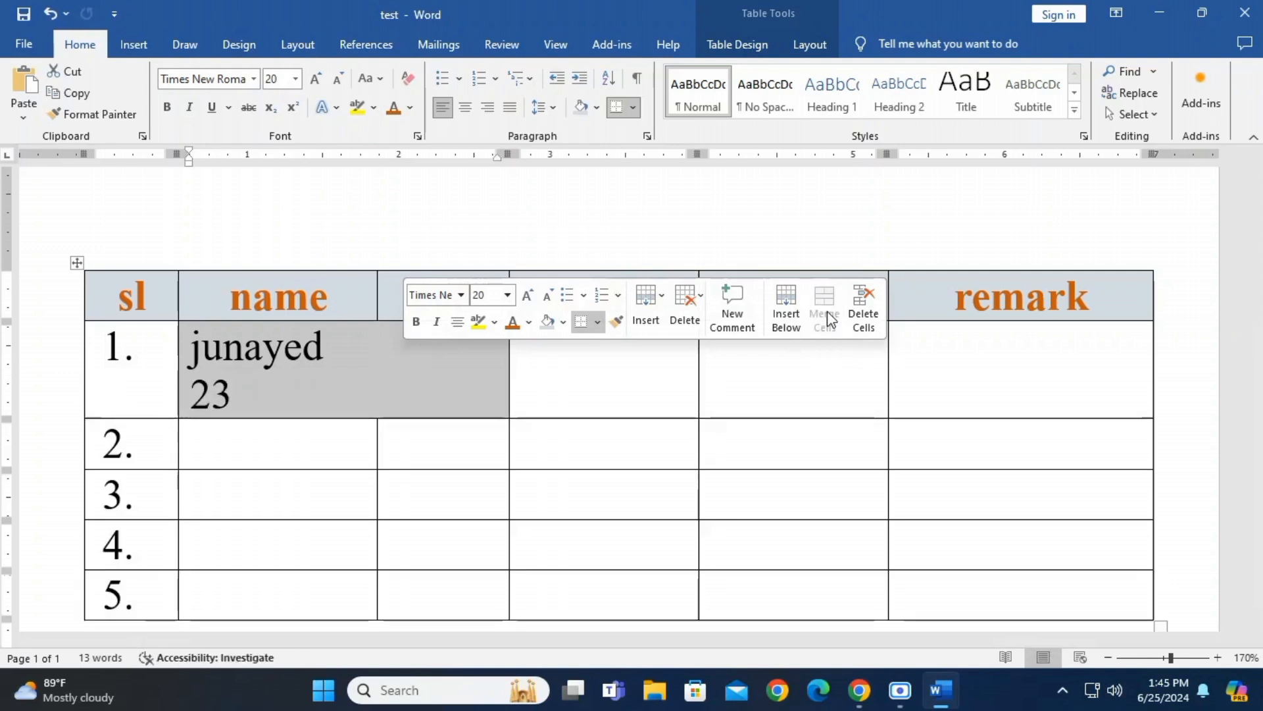
click(270, 391)
click(335, 360)
key(Delete)
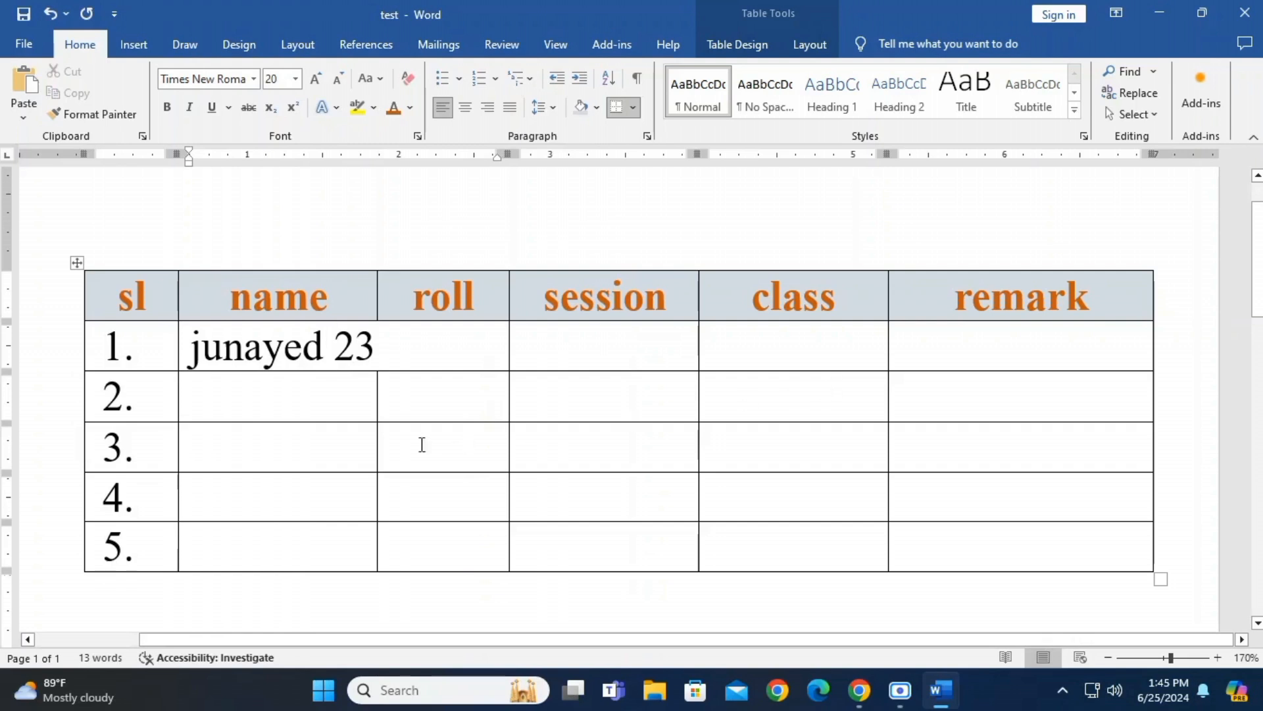
Merge the name and roll cells separately in each of the rows numbered 2 to 5
drag(275, 409, 426, 414)
right_click(426, 414)
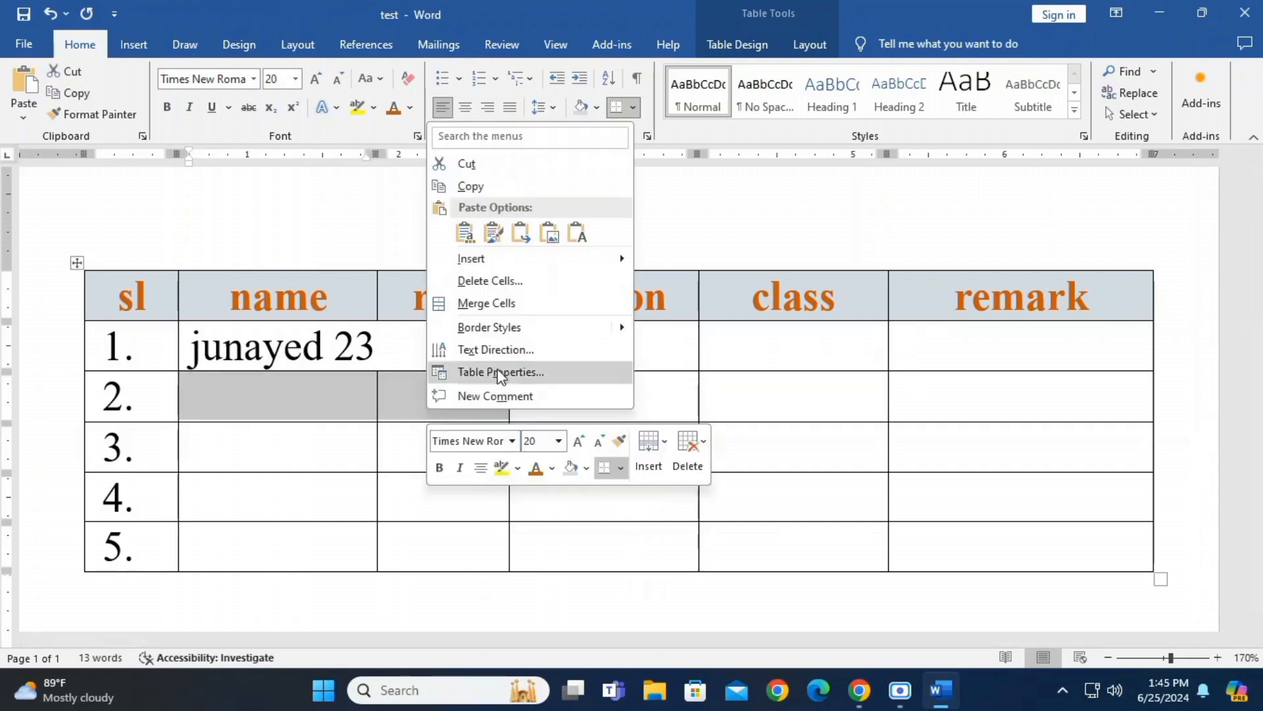
click(508, 304)
drag(334, 451, 415, 451)
click(816, 416)
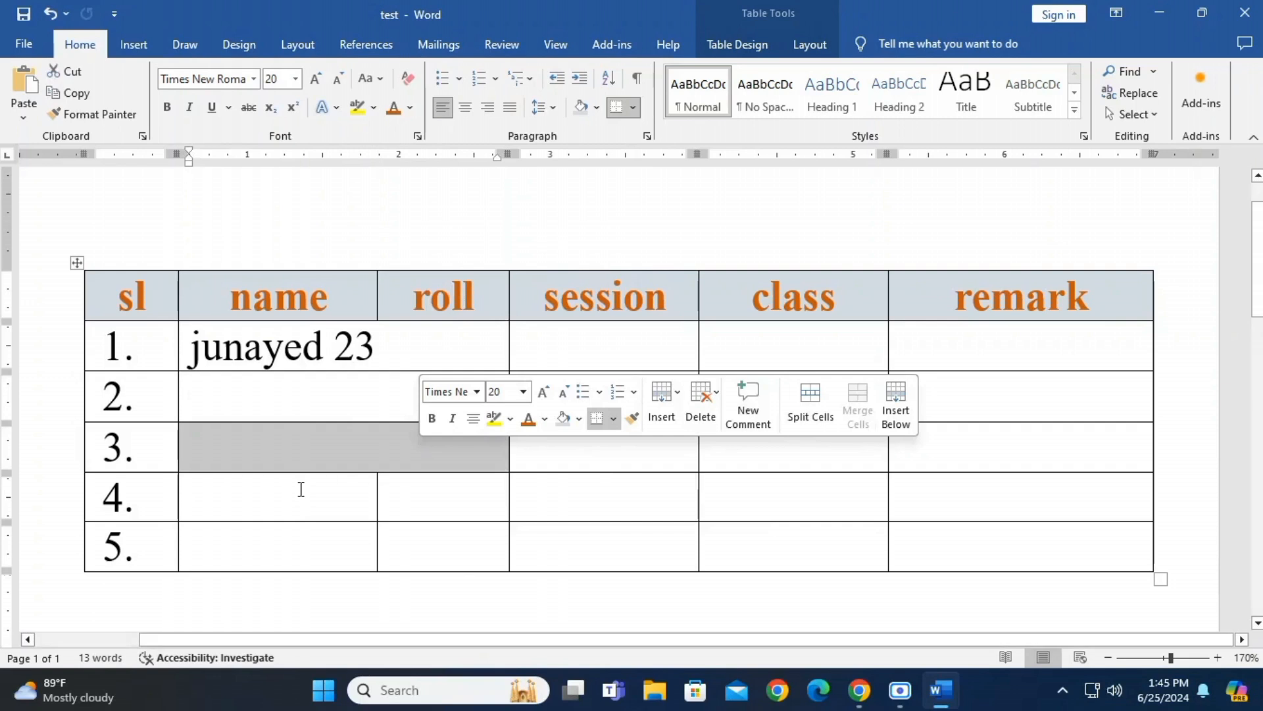
drag(299, 490, 412, 496)
click(832, 454)
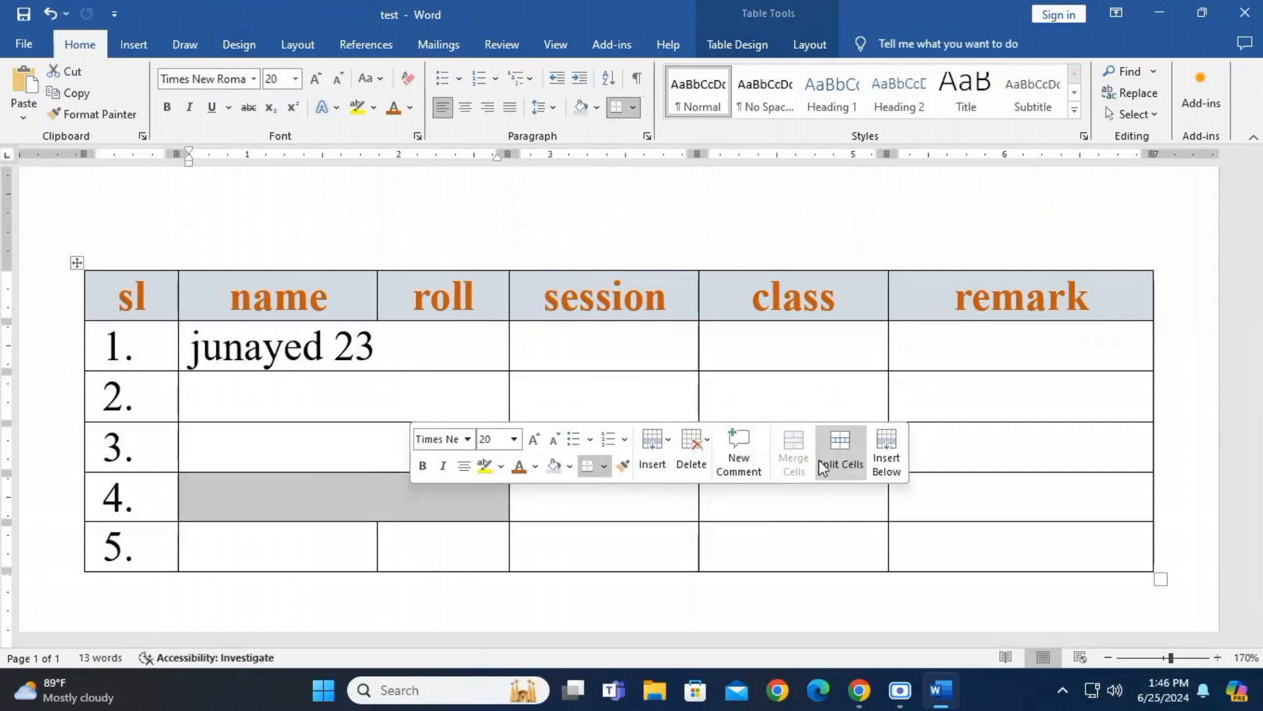
drag(319, 536, 409, 544)
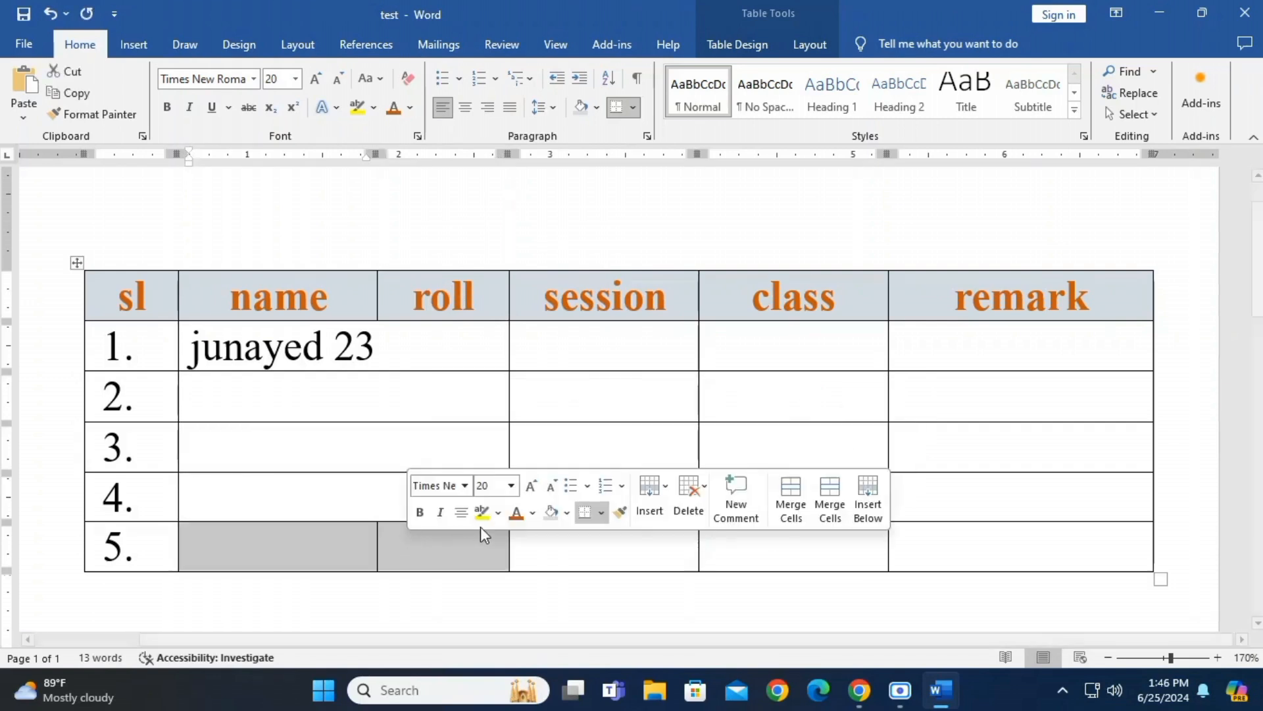
click(816, 492)
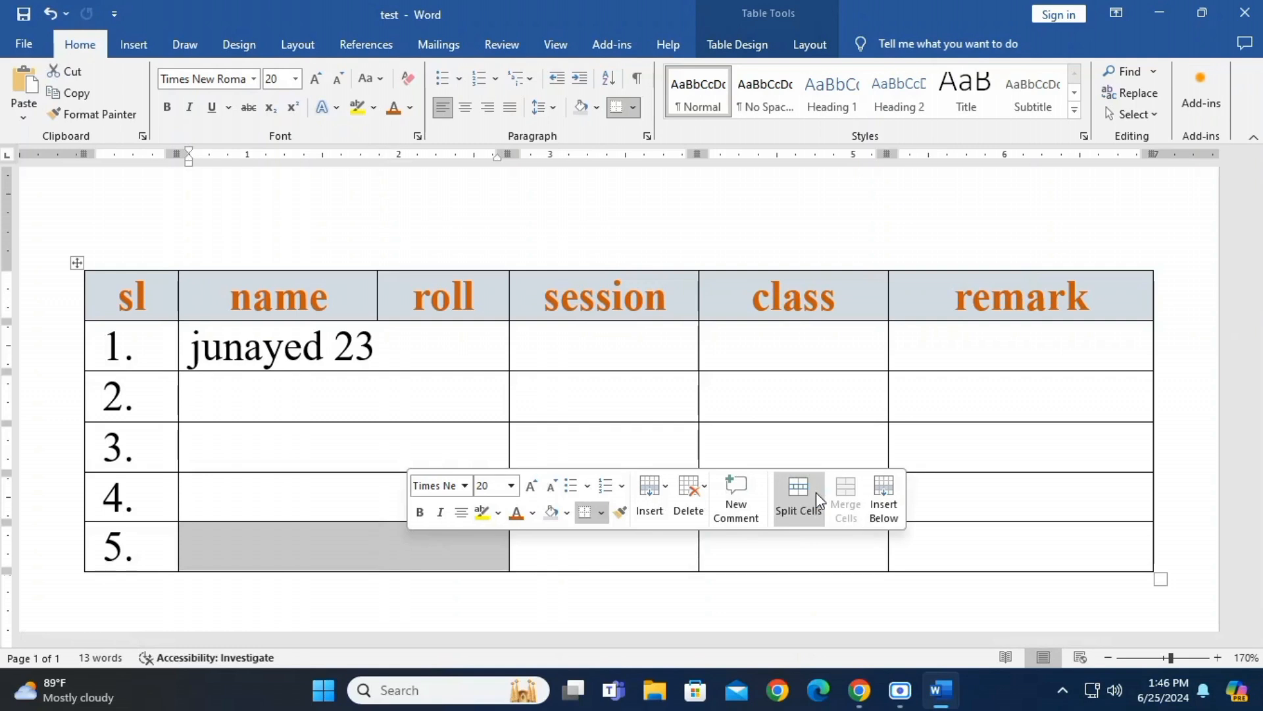
click(375, 539)
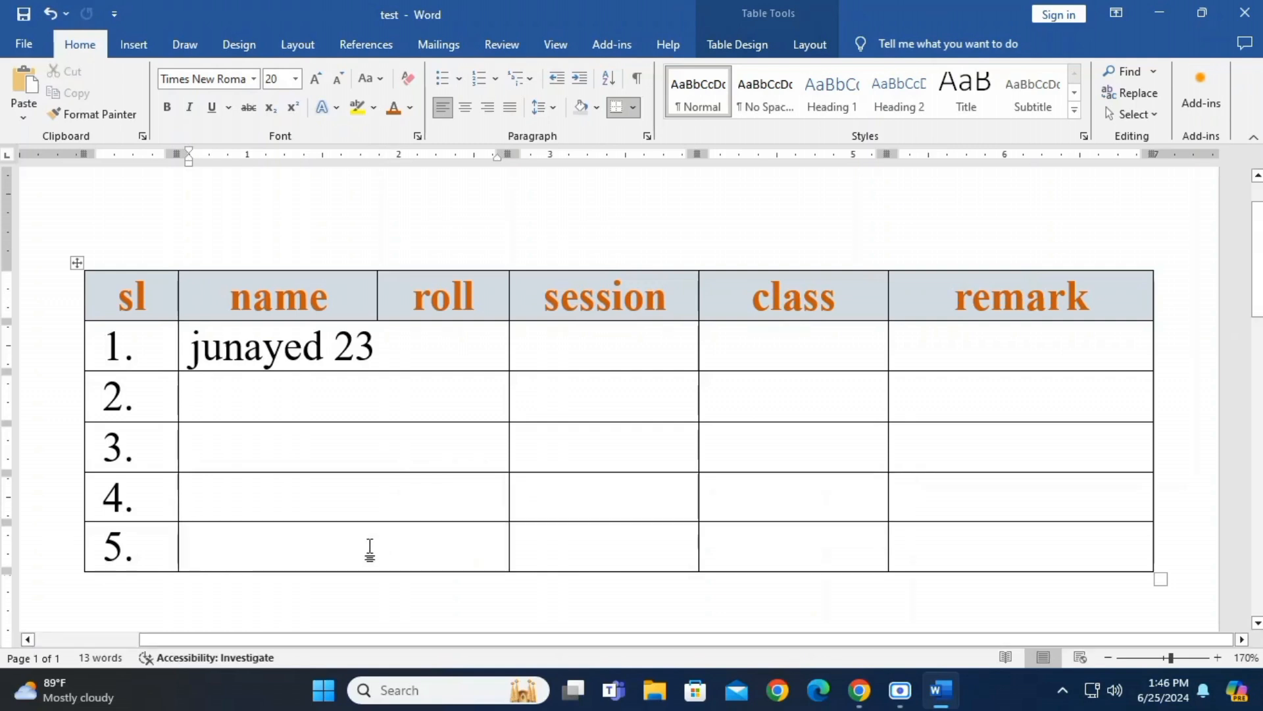